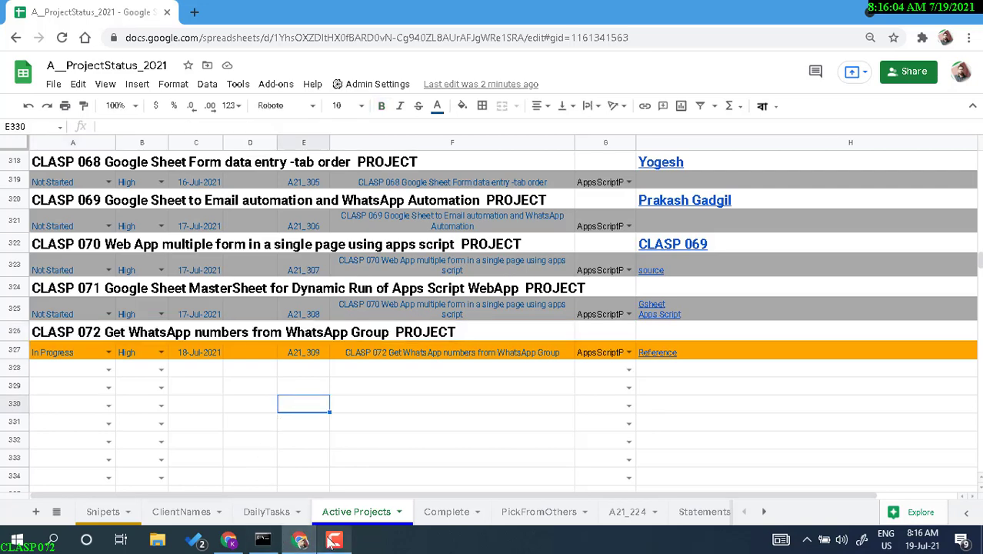
# In Chrome, compare the TechniqueHow group-numbers article with the MobileTrans WhatsApp export tutorial.
pyautogui.click(229, 539)
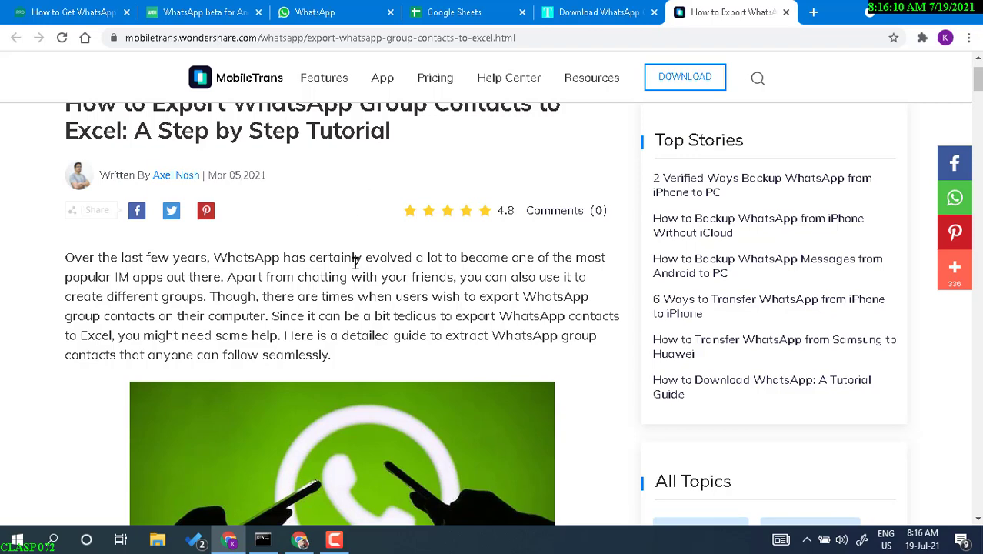
pyautogui.scroll(2, 343, 259)
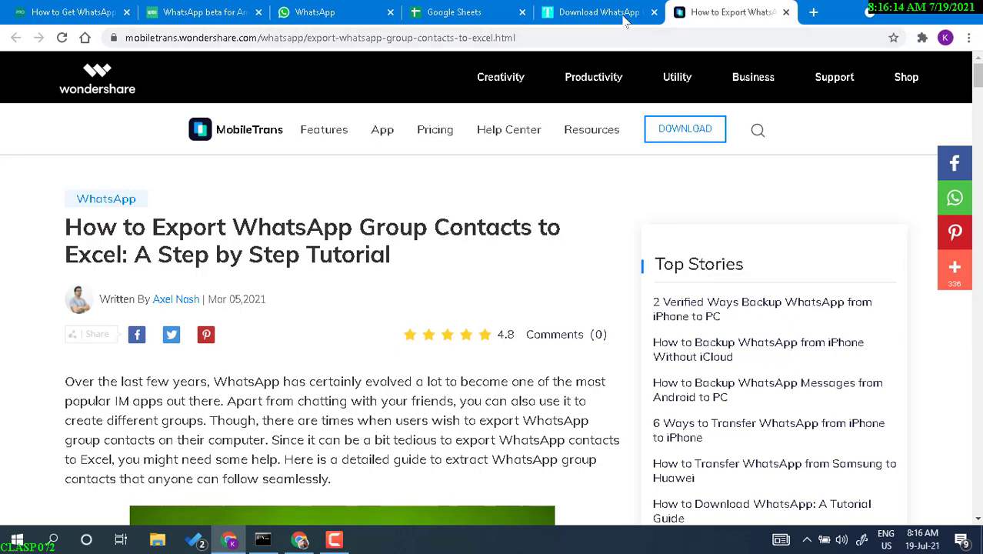
pyautogui.click(600, 12)
pyautogui.click(702, 16)
pyautogui.click(623, 14)
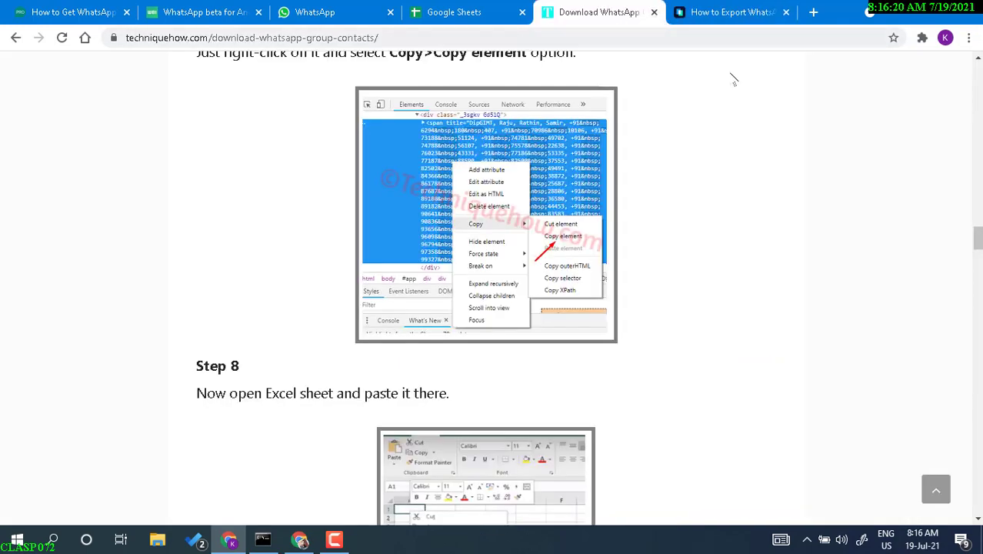
pyautogui.moveTo(979, 253); pyautogui.dragTo(979, 75)
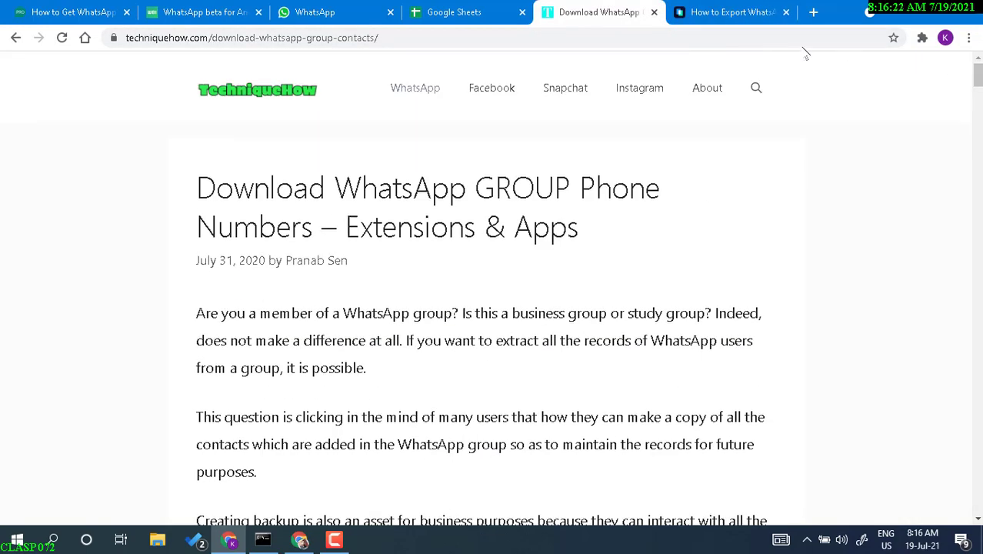
pyautogui.click(712, 16)
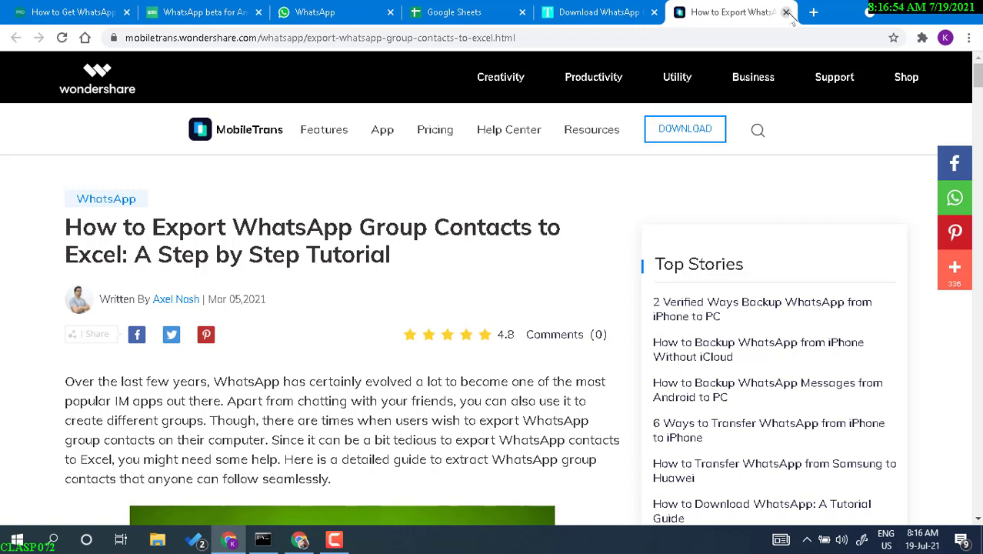
# Close the MobileTrans and TechniqueHow tabs, then bring up WhatsApp Web at full width without DevTools.
pyautogui.click(787, 13)
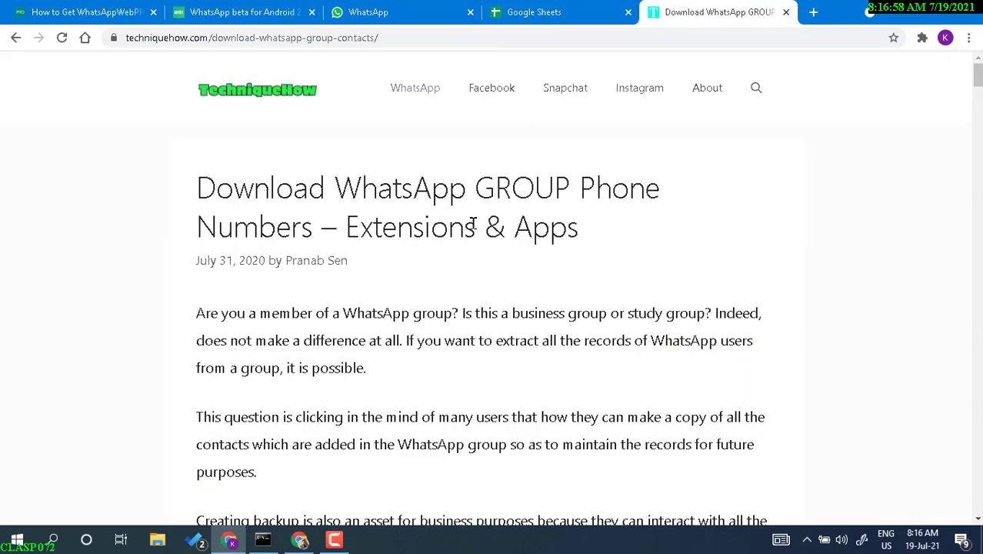
pyautogui.click(786, 12)
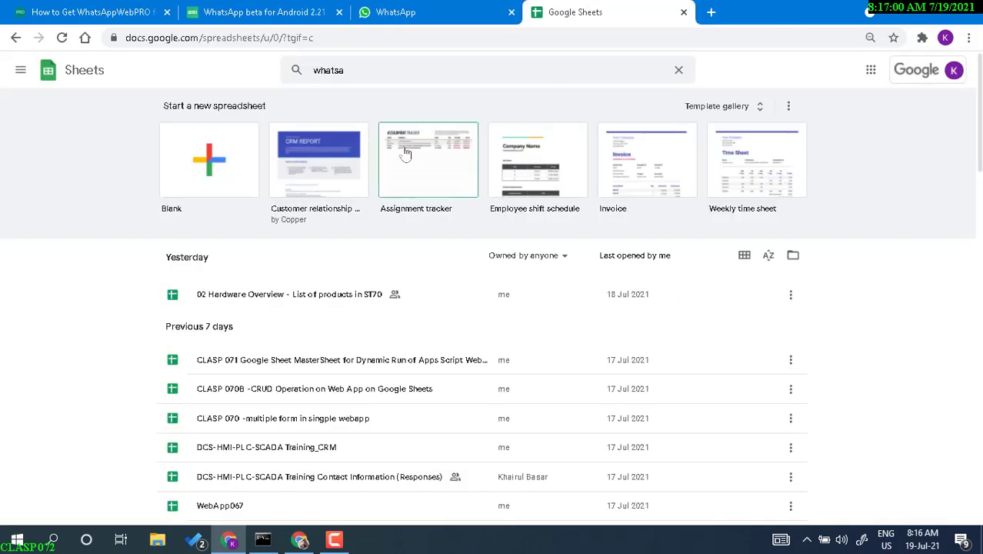
pyautogui.click(300, 540)
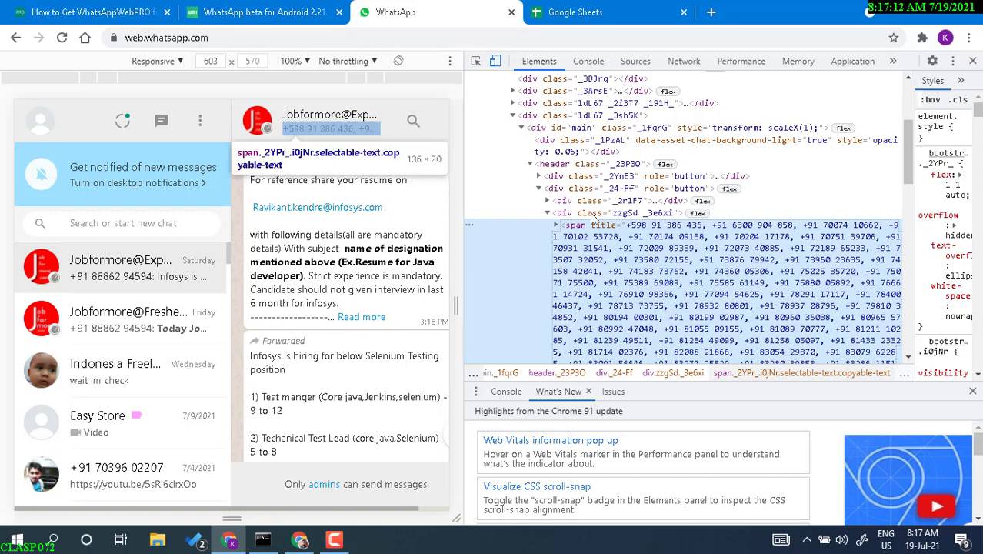
pyautogui.click(972, 61)
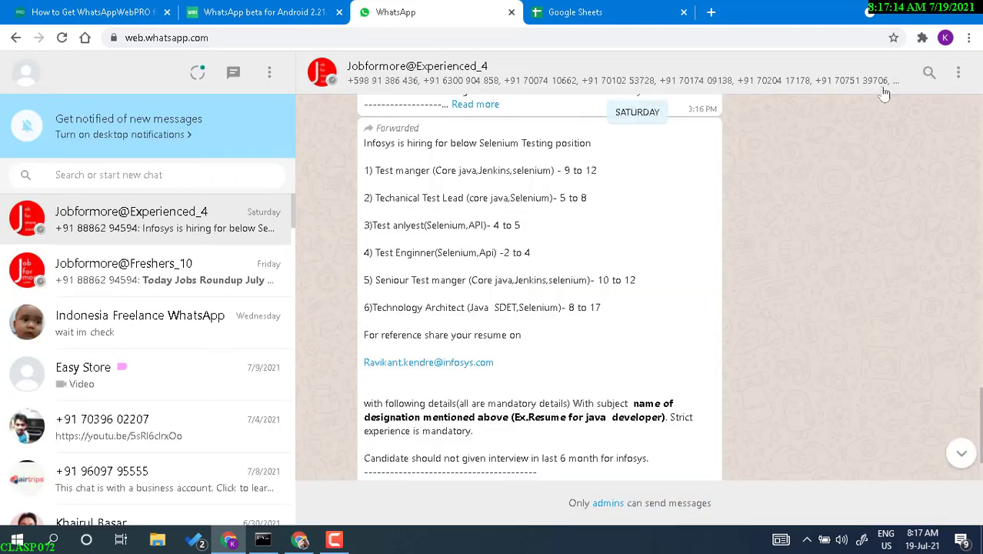
pyautogui.scroll(4, 689, 211)
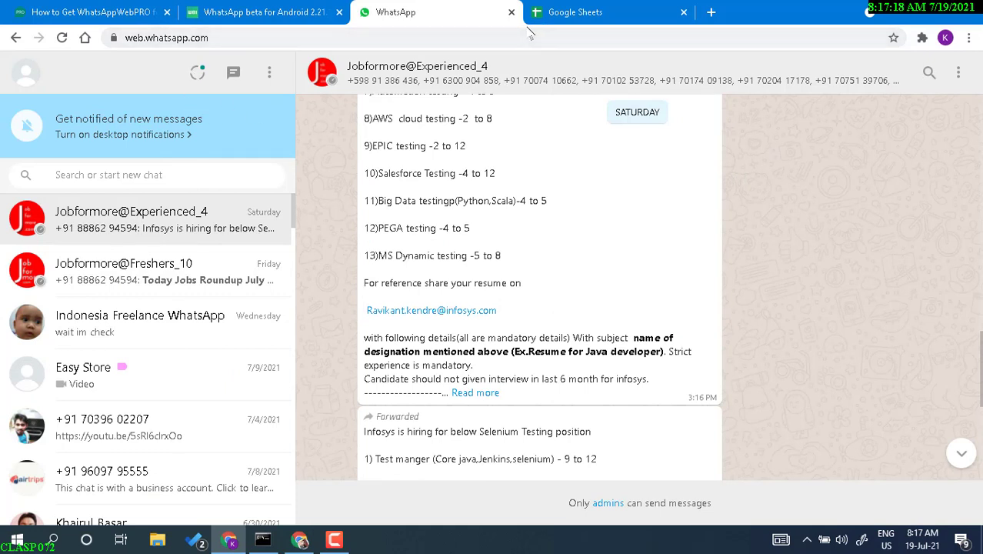
# Log out of WhatsApp Web through the main options menu.
pyautogui.click(959, 73)
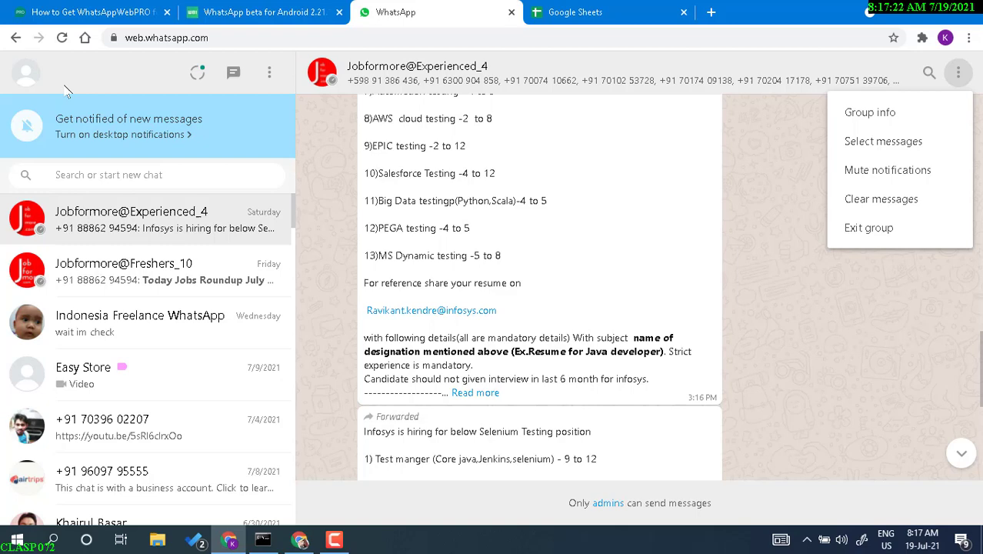
pyautogui.click(19, 75)
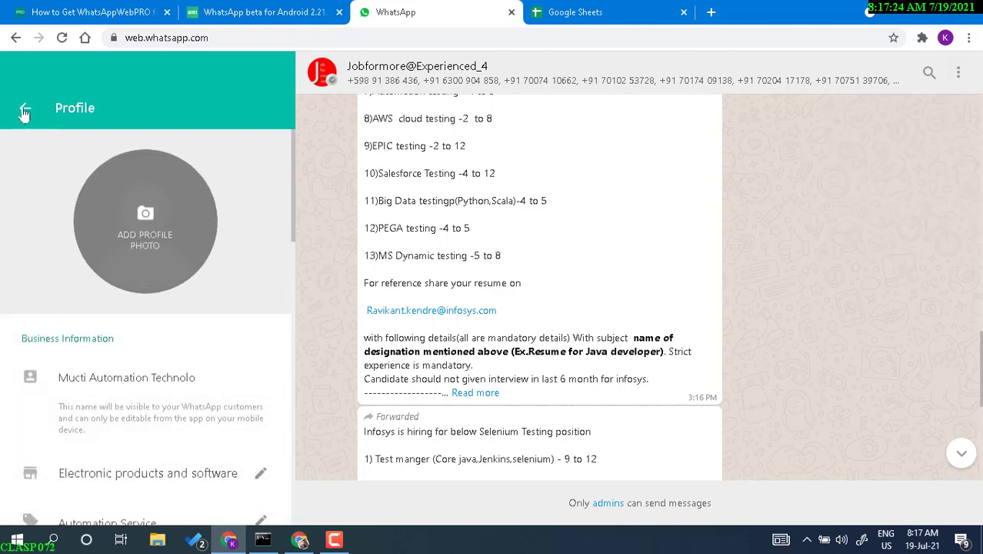
pyautogui.click(25, 108)
pyautogui.click(271, 72)
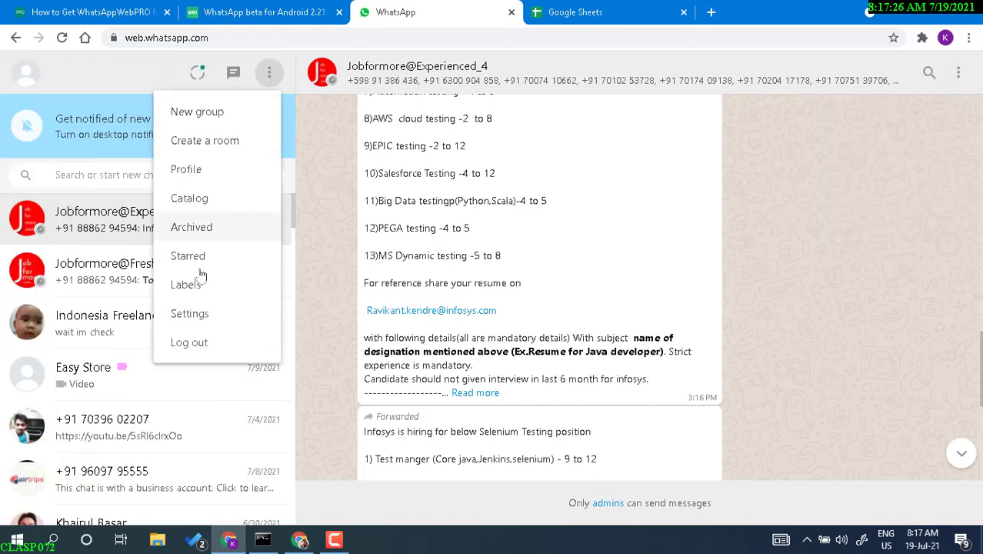
pyautogui.click(202, 341)
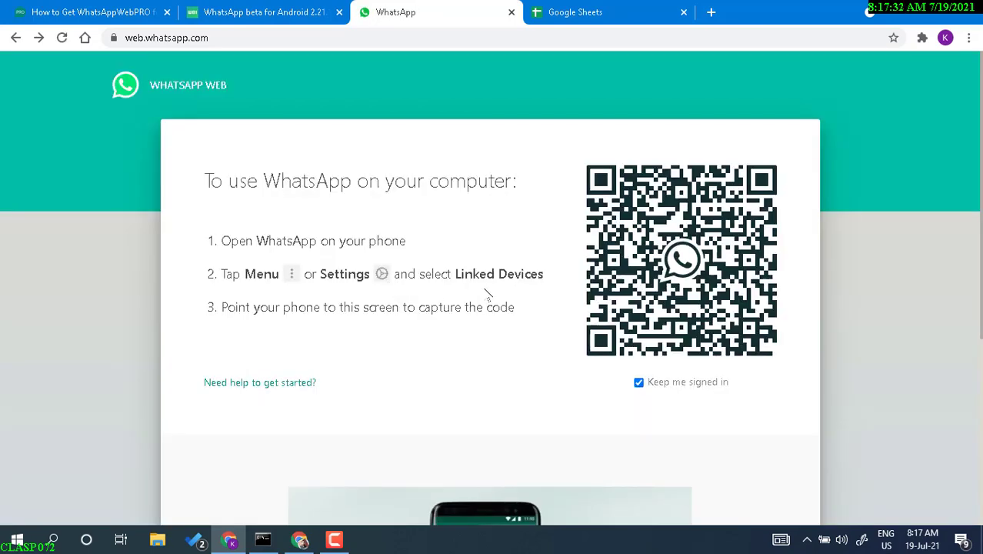
# Select the web.whatsapp.com address once the chat list has reloaded.
pyautogui.click(150, 45)
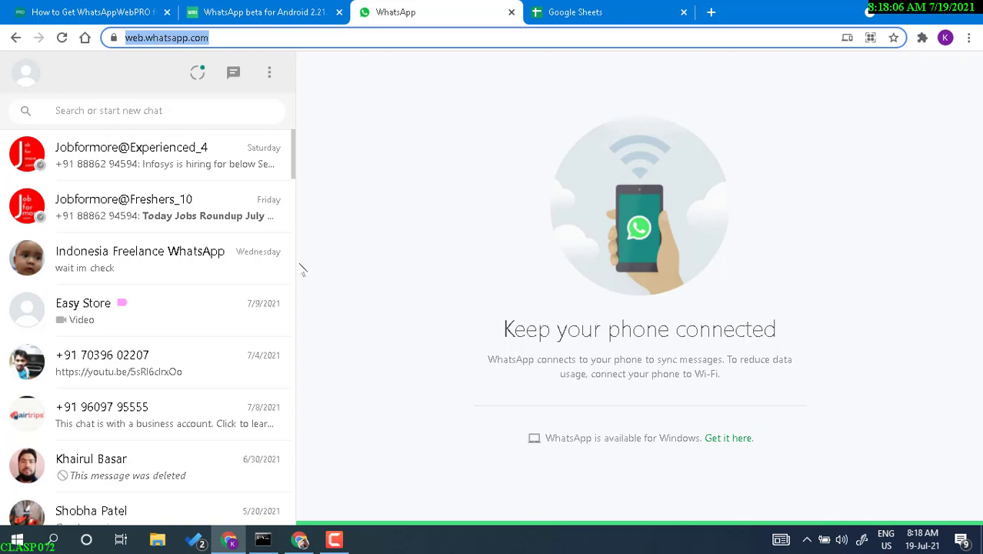
# Open the Jobformore@Experienced_4 chat's group info and inspect its header's page code.
pyautogui.click(100, 164)
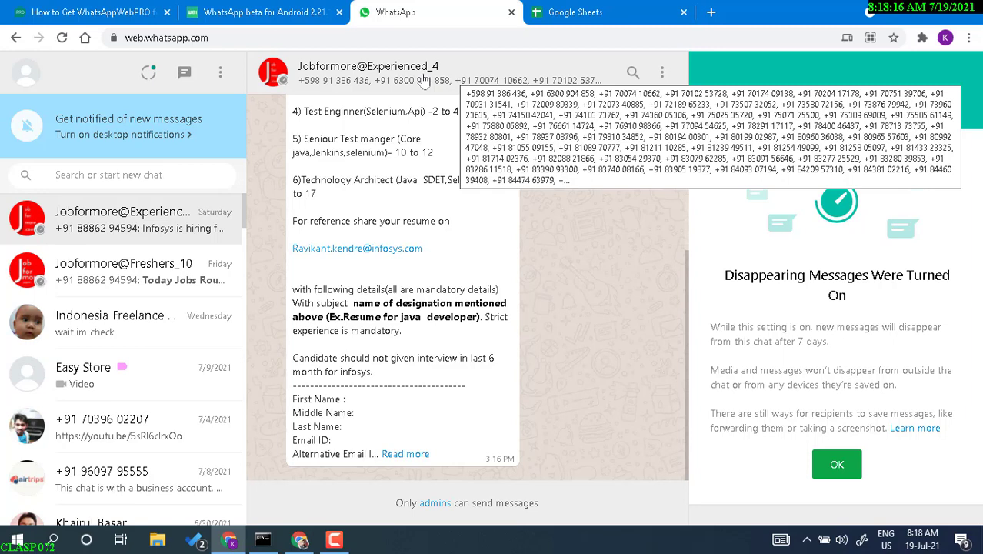
pyautogui.click(423, 80)
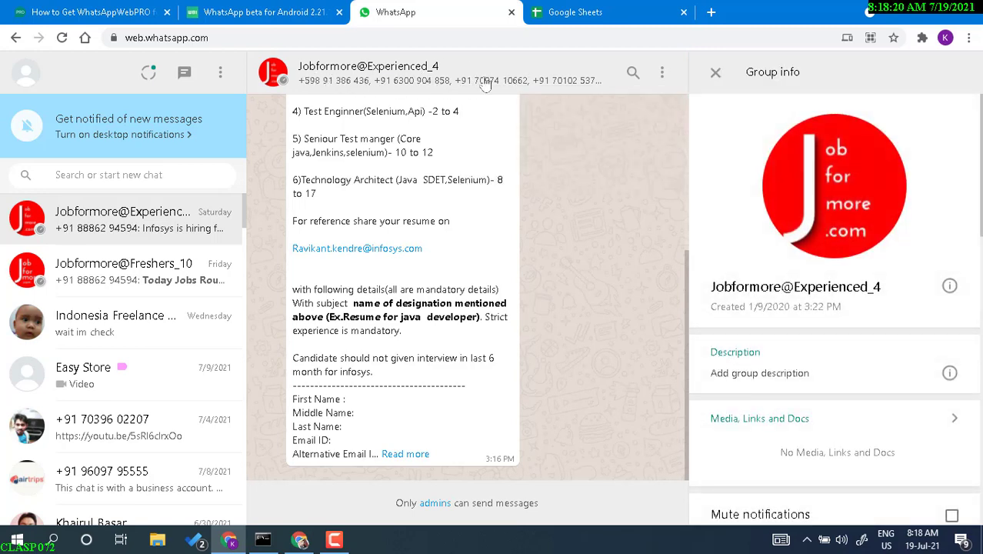
pyautogui.rightClick(428, 68)
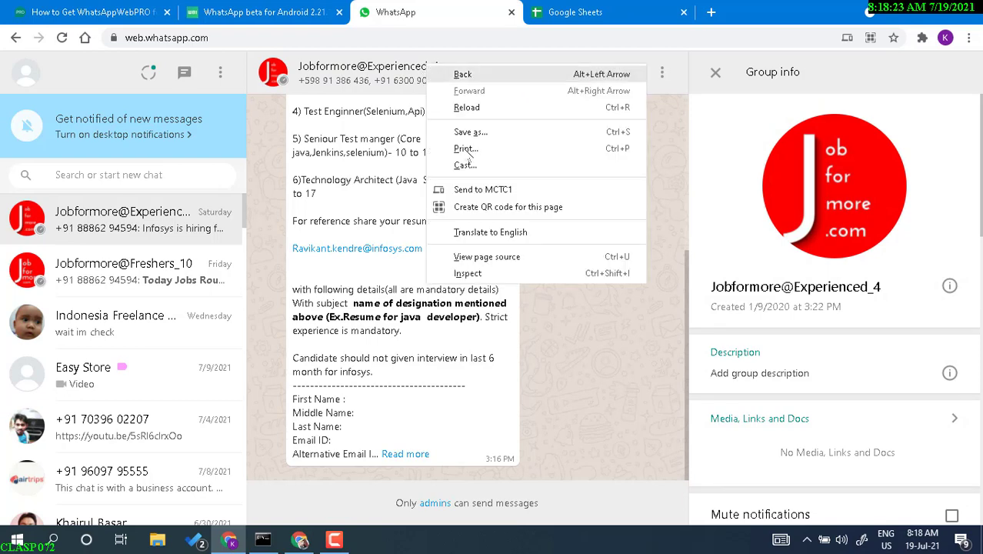
pyautogui.click(468, 273)
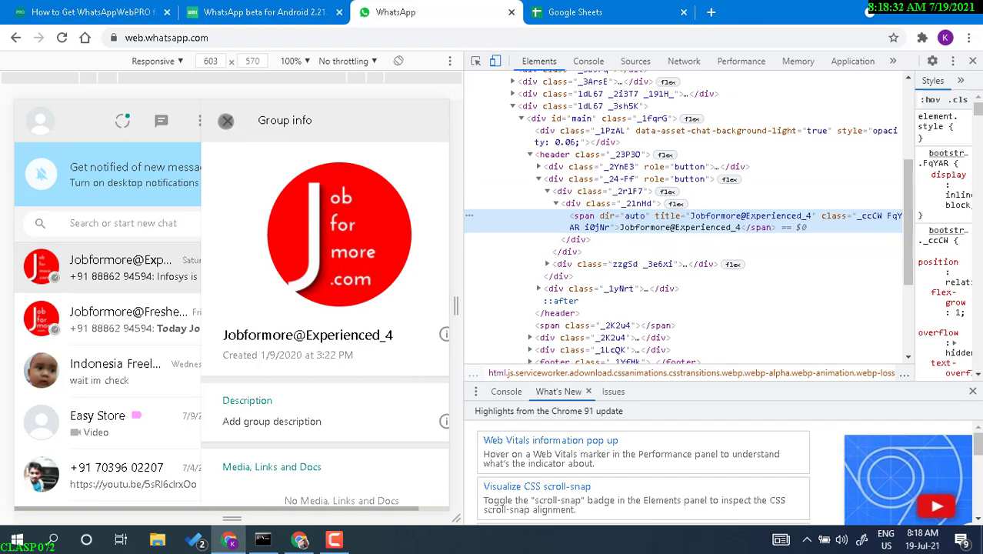
# Close group info and DevTools, leaving Jobformore@Experienced_4 open at full width.
pyautogui.click(228, 120)
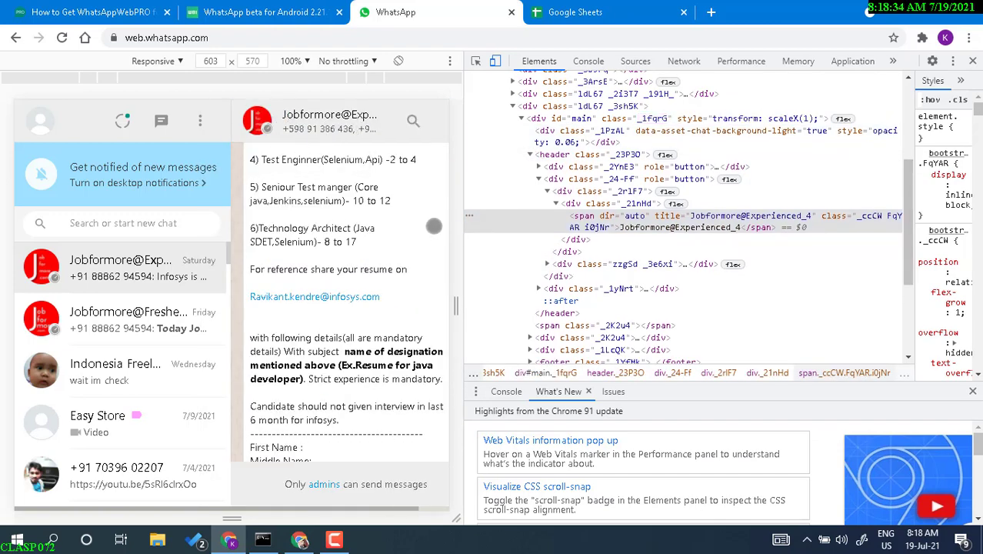
pyautogui.click(973, 61)
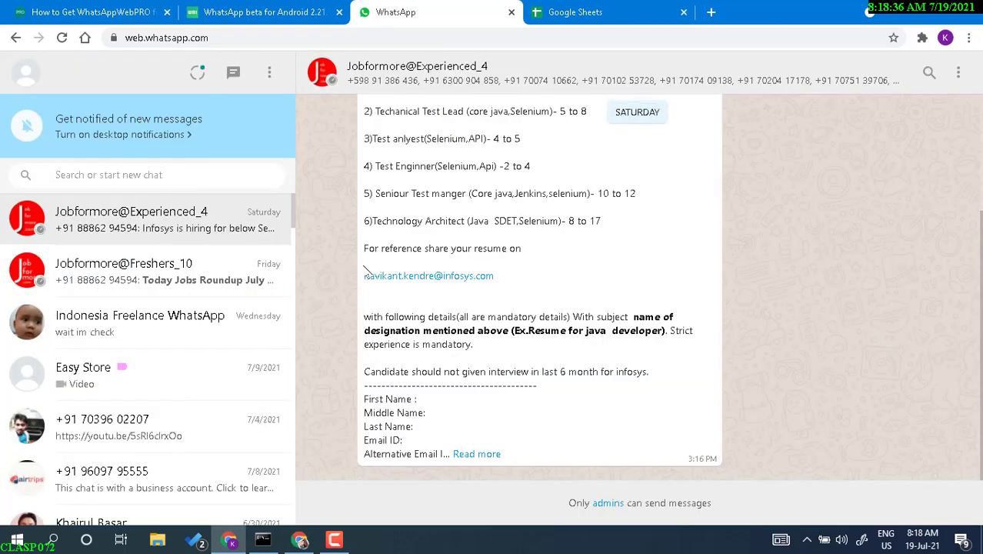
pyautogui.click(133, 283)
pyautogui.click(150, 225)
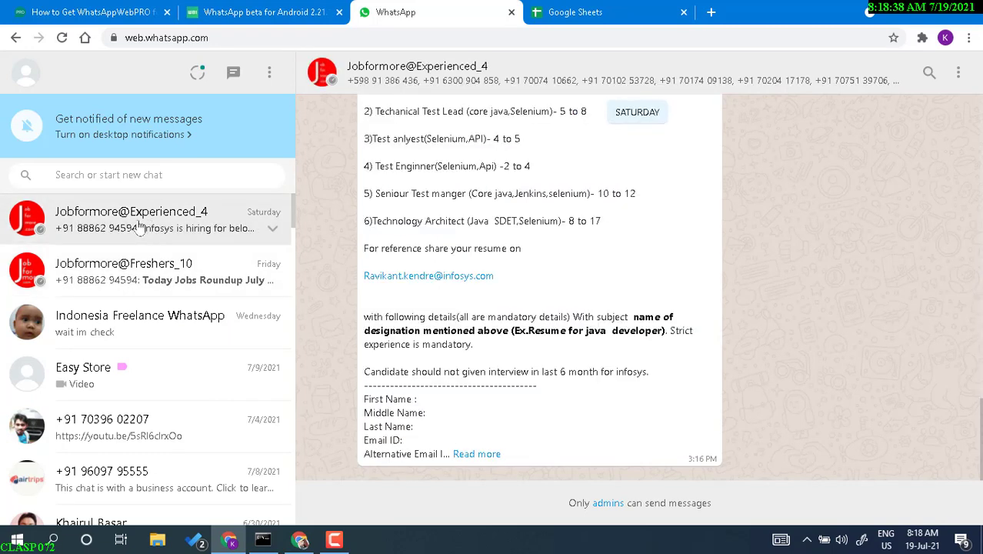
# Inspect the header element listing the group members' phone numbers.
pyautogui.rightClick(527, 76)
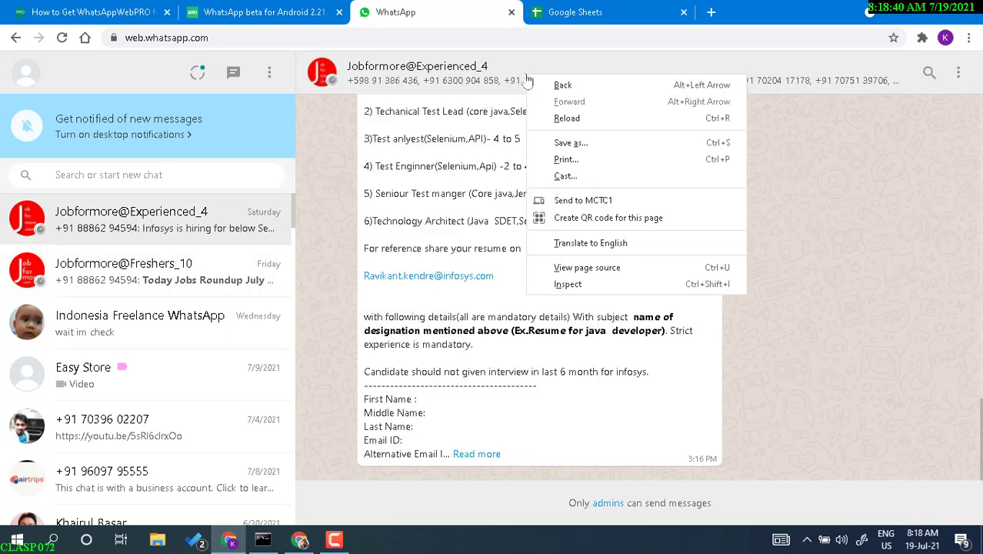
pyautogui.click(570, 284)
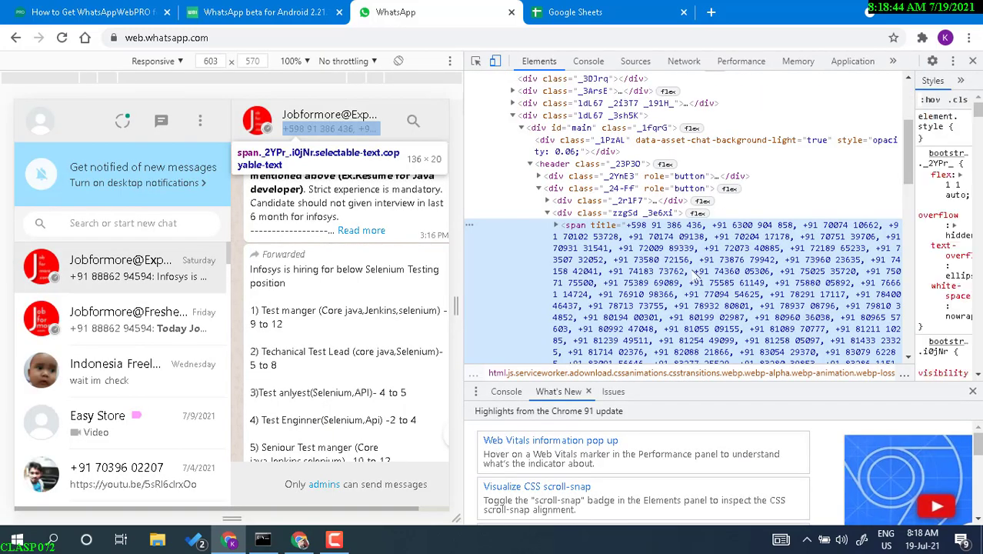
pyautogui.scroll(-5, 768, 272)
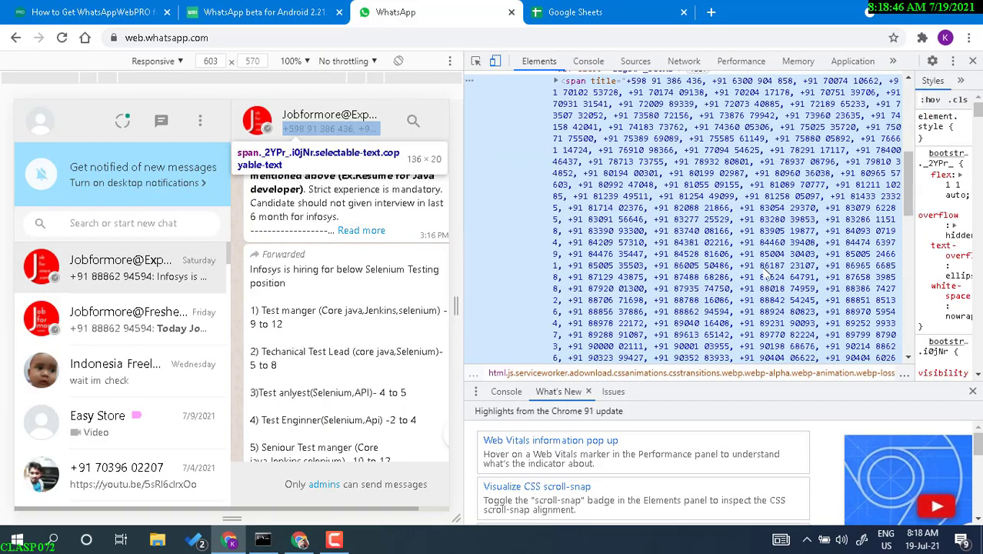
pyautogui.scroll(-2, 767, 271)
pyautogui.scroll(7, 692, 277)
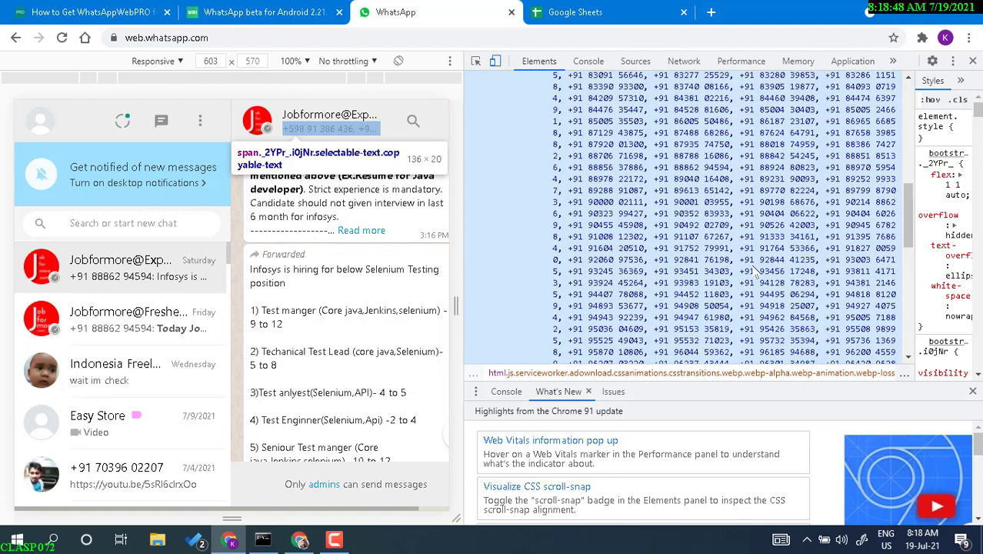
# Copy the phone-number span element, then switch to the Google Sheets home.
pyautogui.rightClick(620, 274)
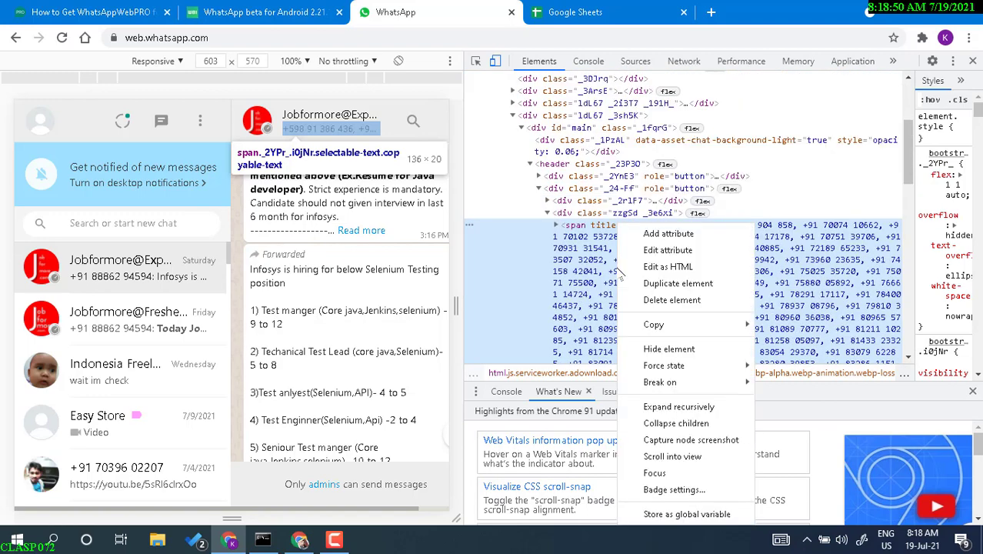
pyautogui.moveTo(699, 327)
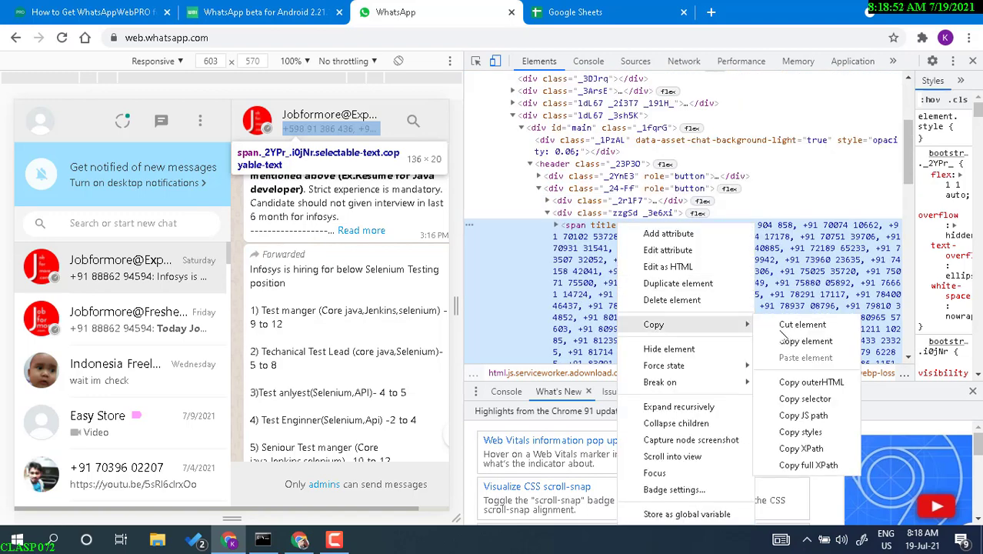
pyautogui.click(806, 342)
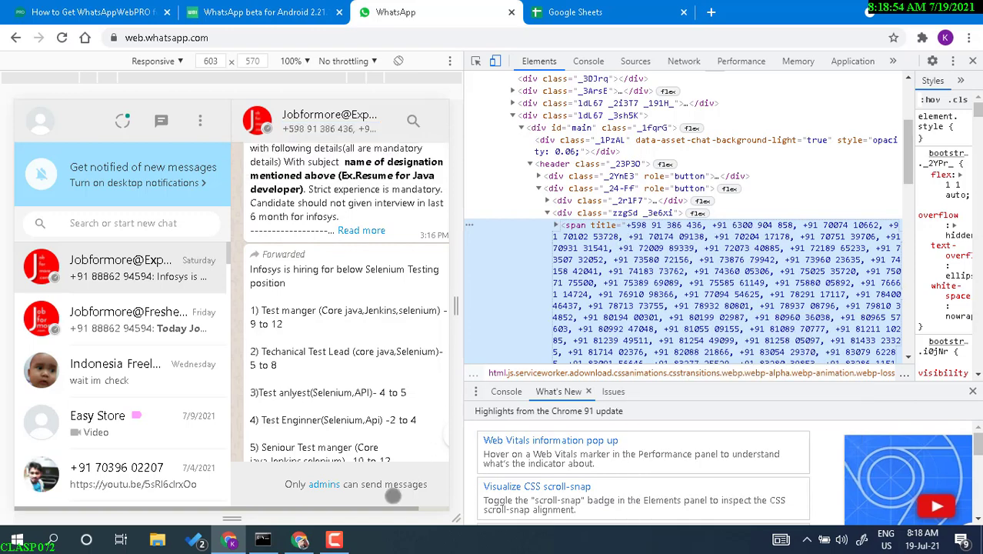
pyautogui.click(620, 9)
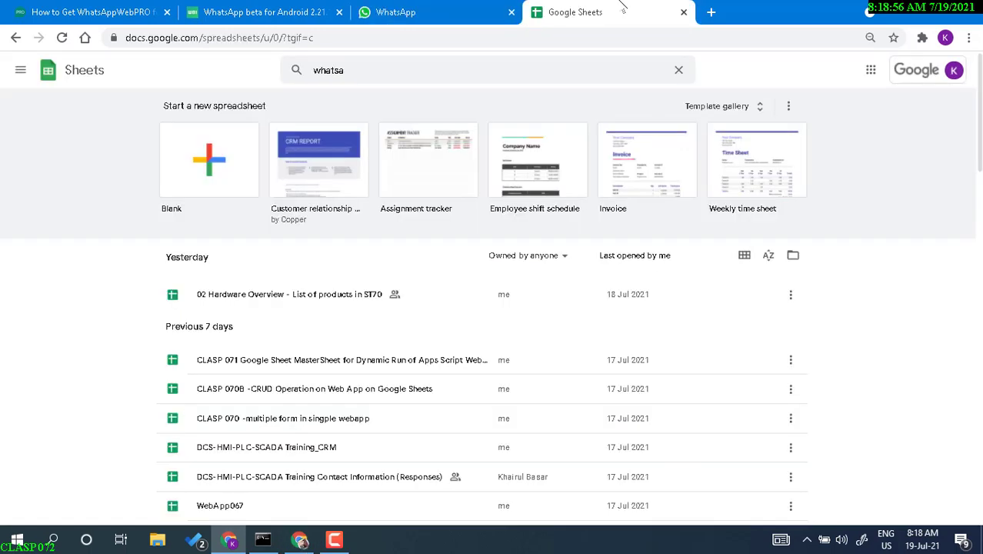
pyautogui.click(216, 179)
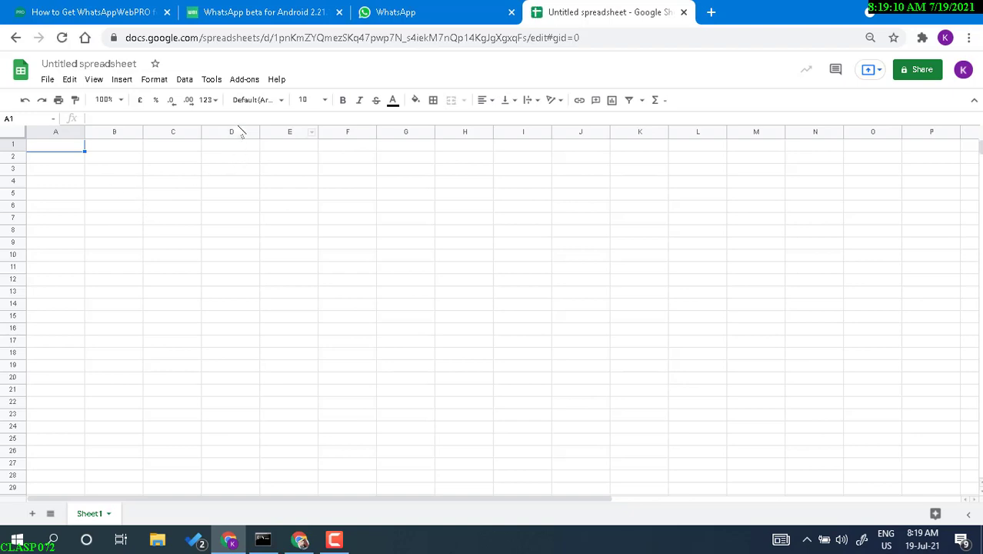
pyautogui.click(412, 13)
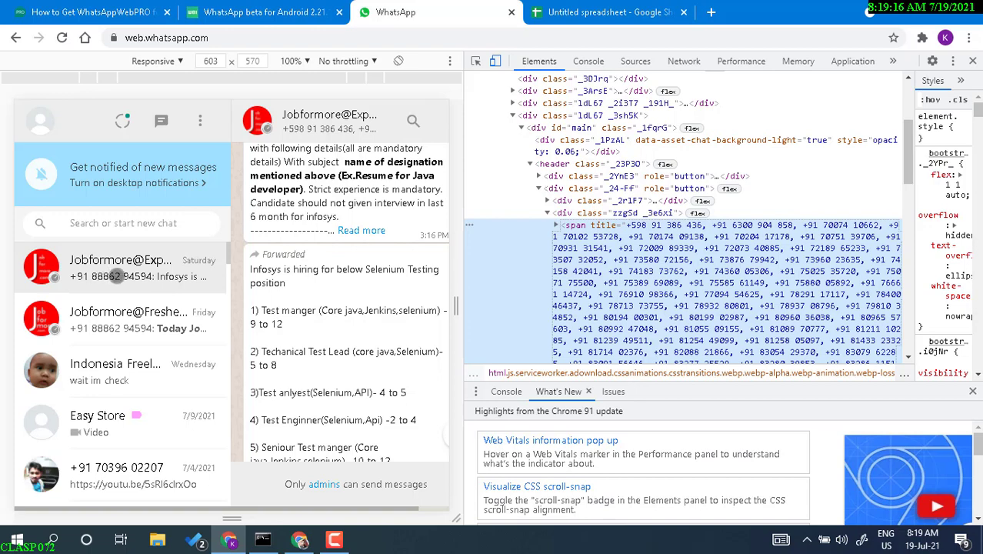
pyautogui.click(662, 11)
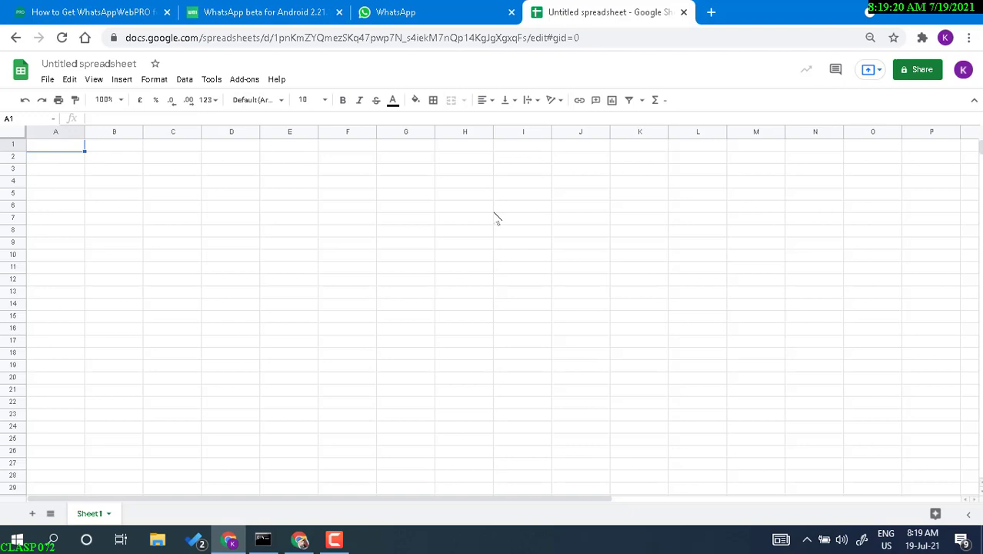
# Enter the group name Jobformore@exp in A1 and widen column A.
pyautogui.write('Jobformore')
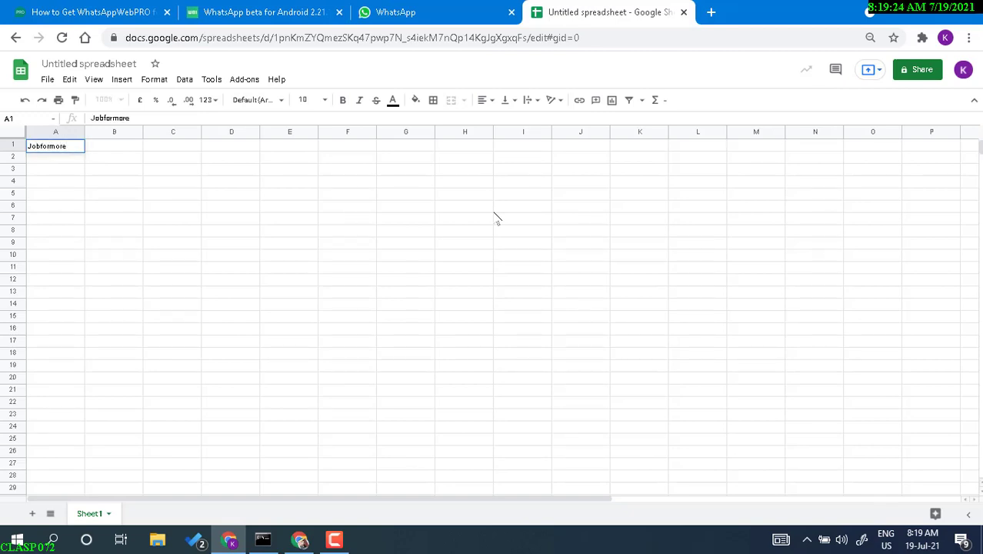
pyautogui.write('xp')
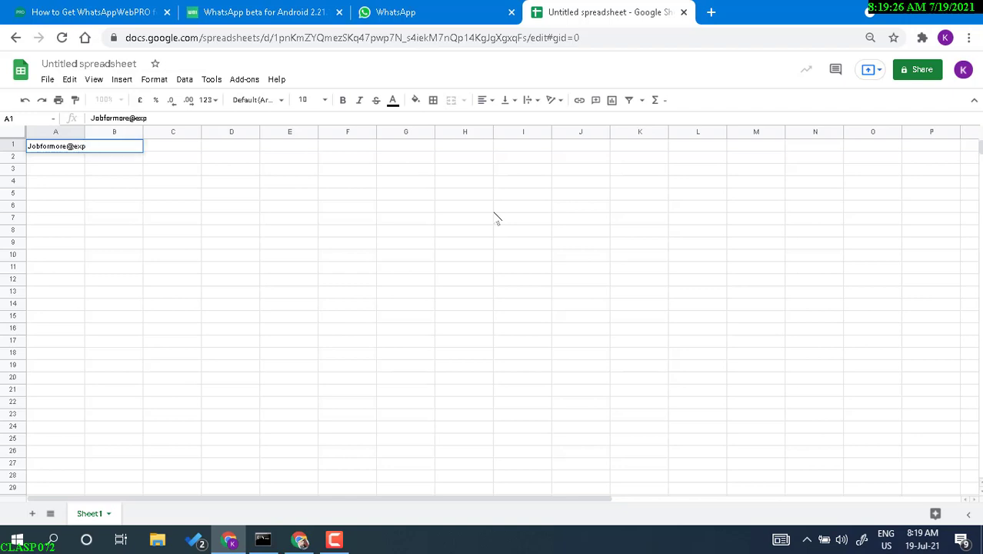
pyautogui.press('Return')
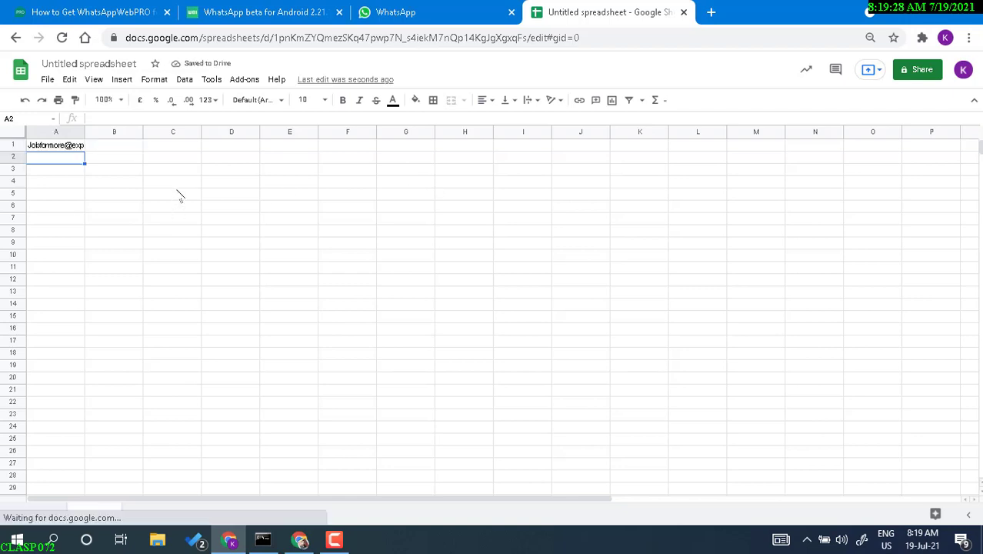
pyautogui.moveTo(85, 132); pyautogui.dragTo(113, 132)
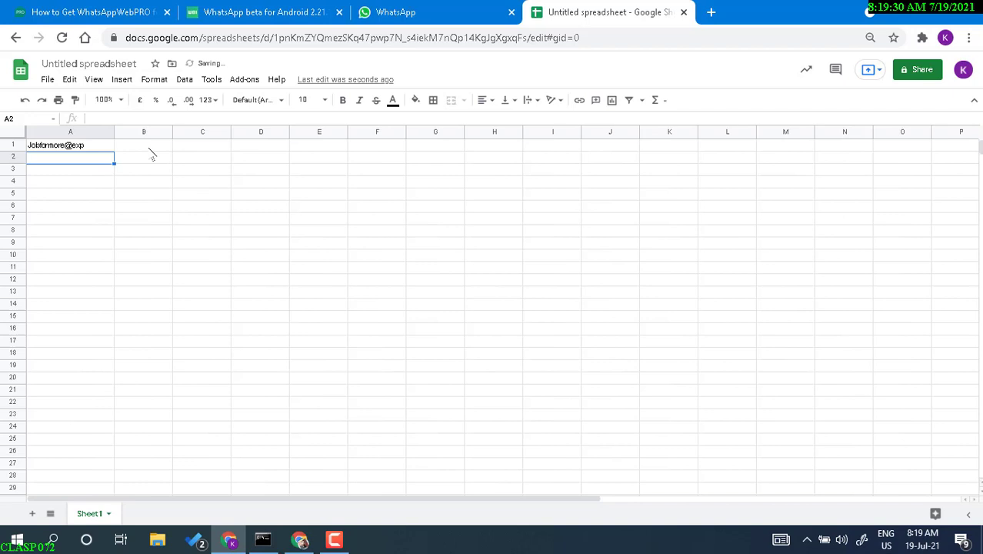
# Paste the copied phone-number span markup into B1.
pyautogui.click(165, 148)
pyautogui.hotkey('ctrl', 'v')
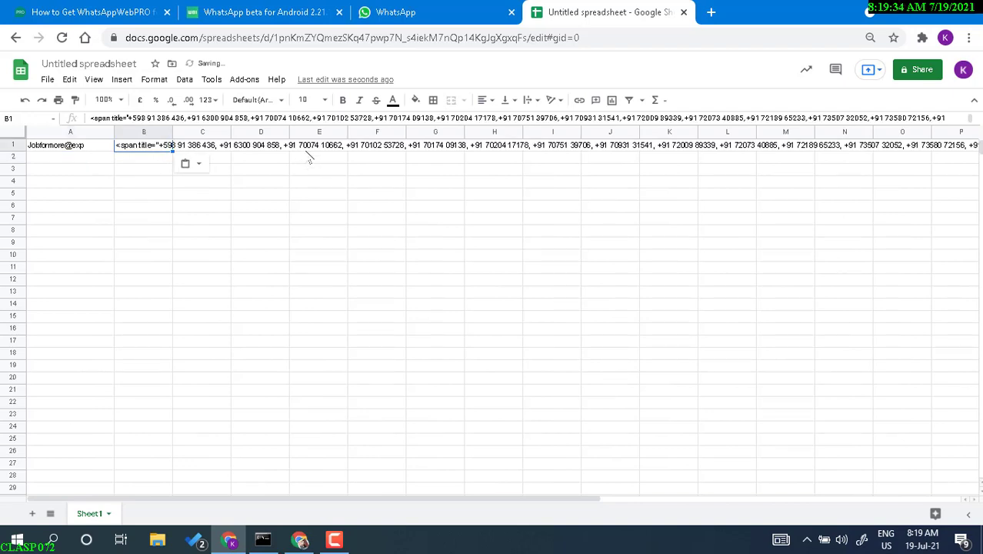
pyautogui.doubleClick(144, 147)
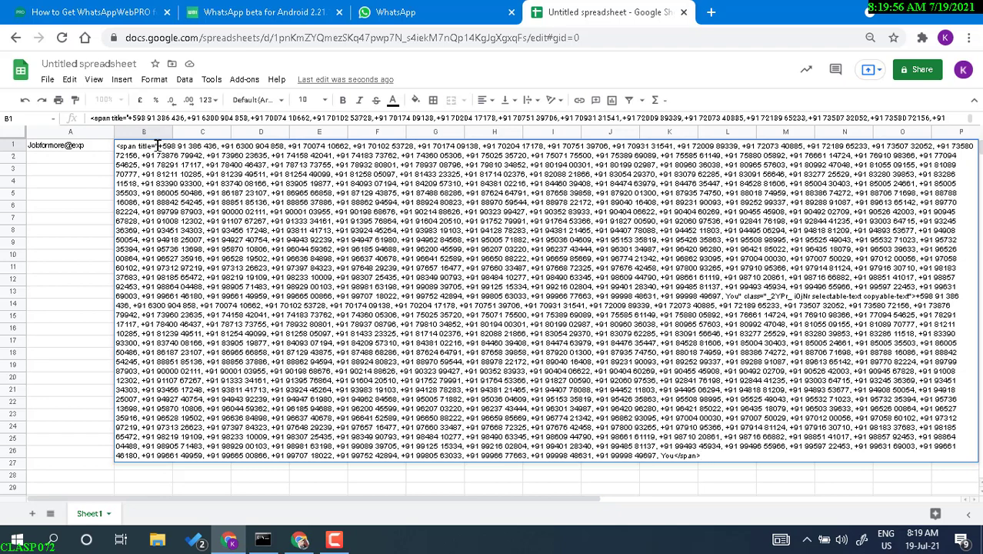
# Delete the leading <span title=" markup from B1's text.
pyautogui.click(160, 146)
pyautogui.moveTo(157, 146); pyautogui.dragTo(113, 149)
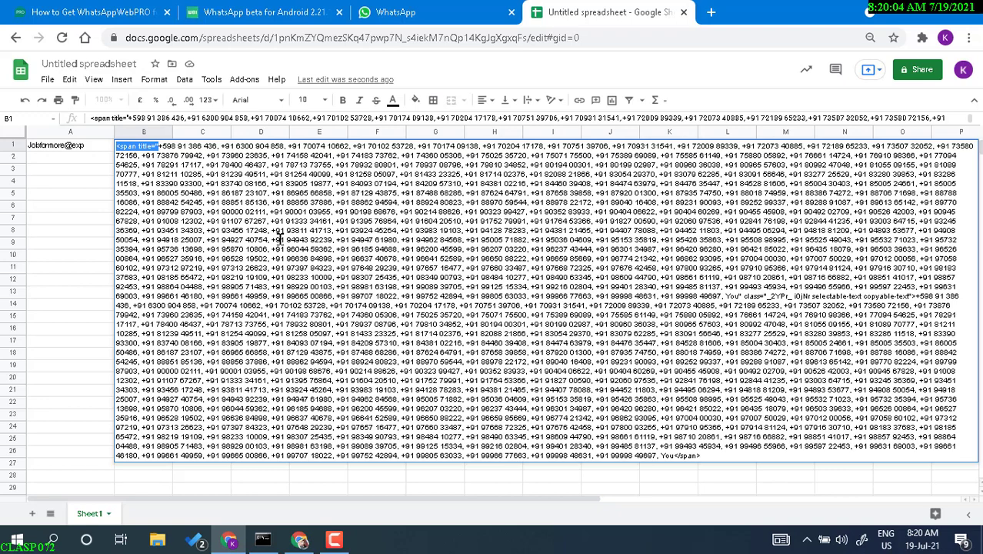
pyautogui.press('BackSpace')
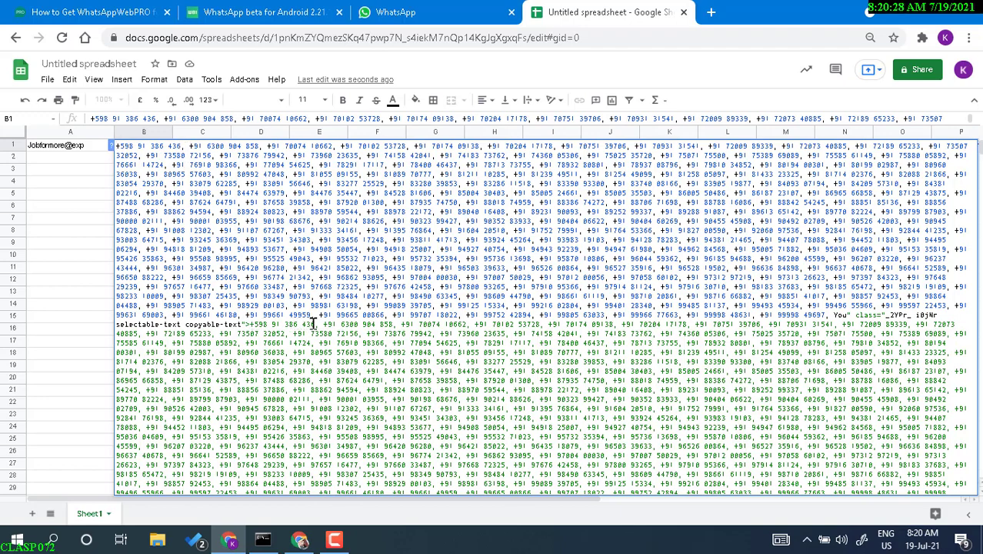
# Delete everything from You" class= onward, removing the trailing markup and duplicate numbers.
pyautogui.moveTo(315, 324); pyautogui.dragTo(246, 324)
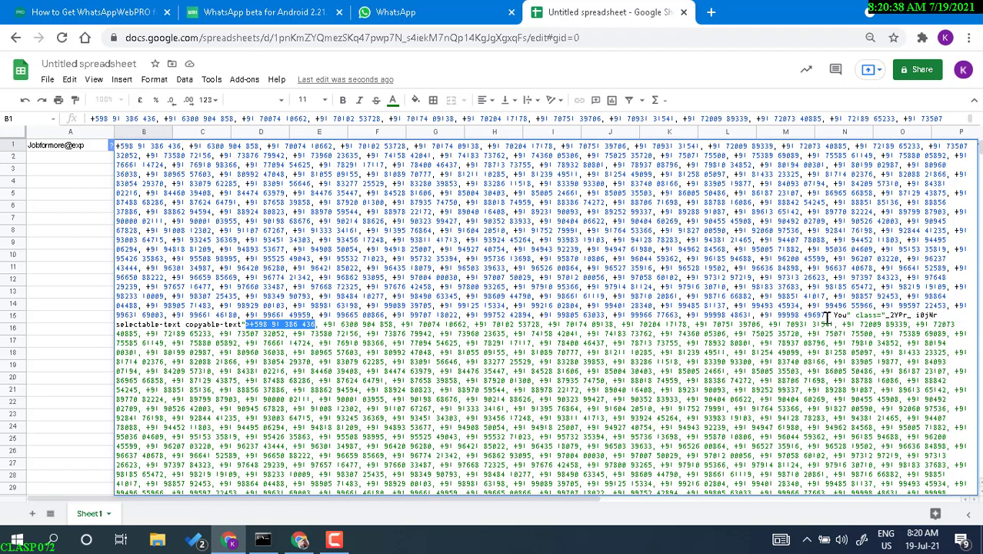
pyautogui.moveTo(825, 317); pyautogui.dragTo(915, 494)
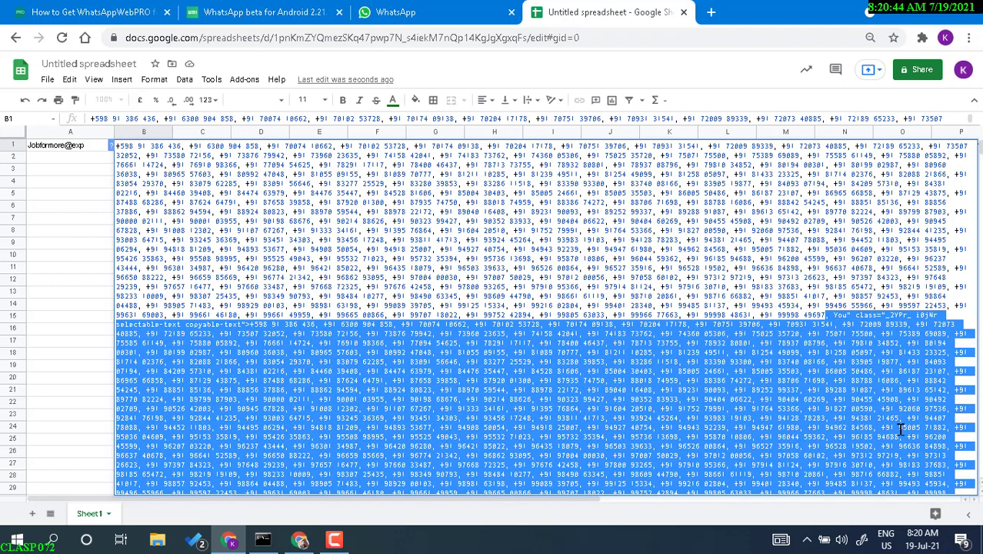
pyautogui.press('BackSpace')
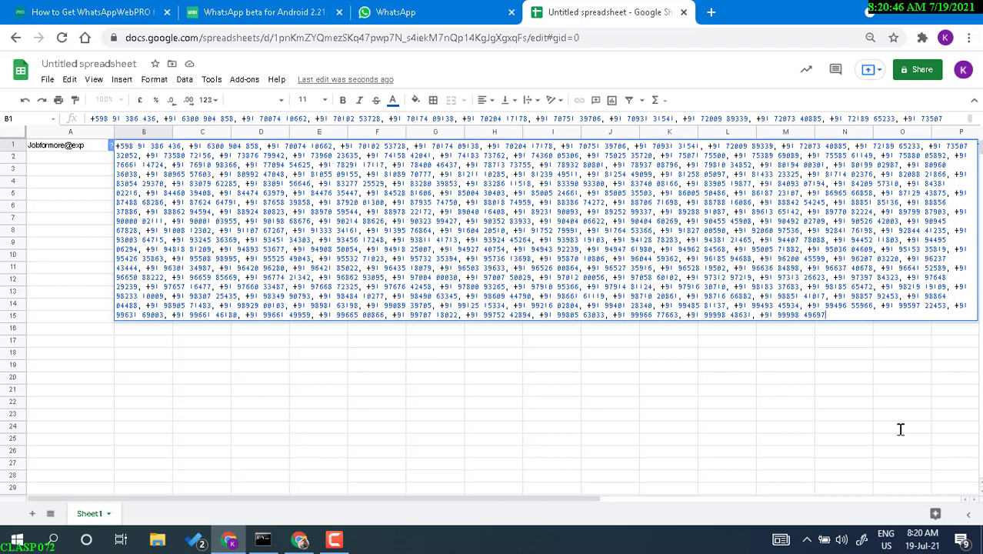
# Replace B1's leading = with an apostrophe so the numbers are stored as plain text.
pyautogui.press('Return')
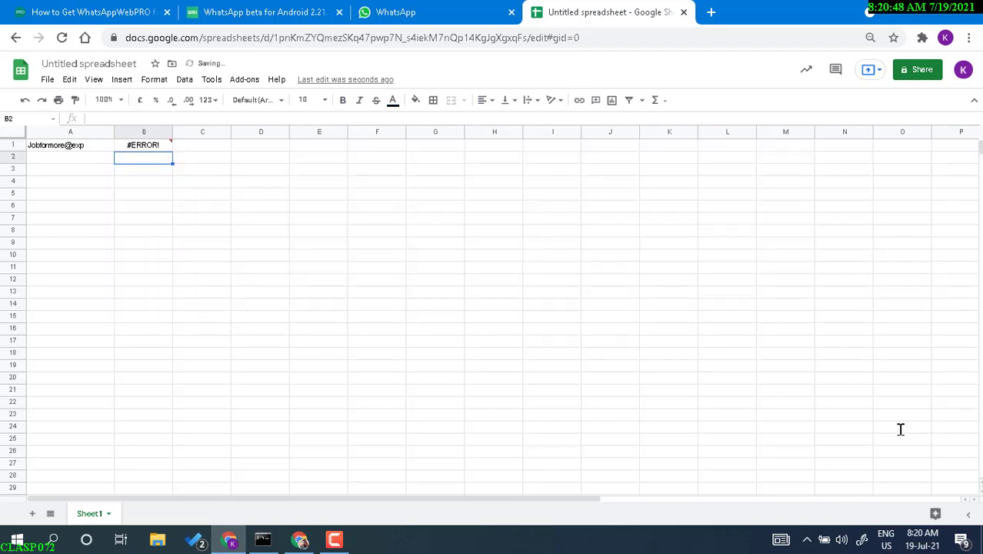
pyautogui.doubleClick(156, 146)
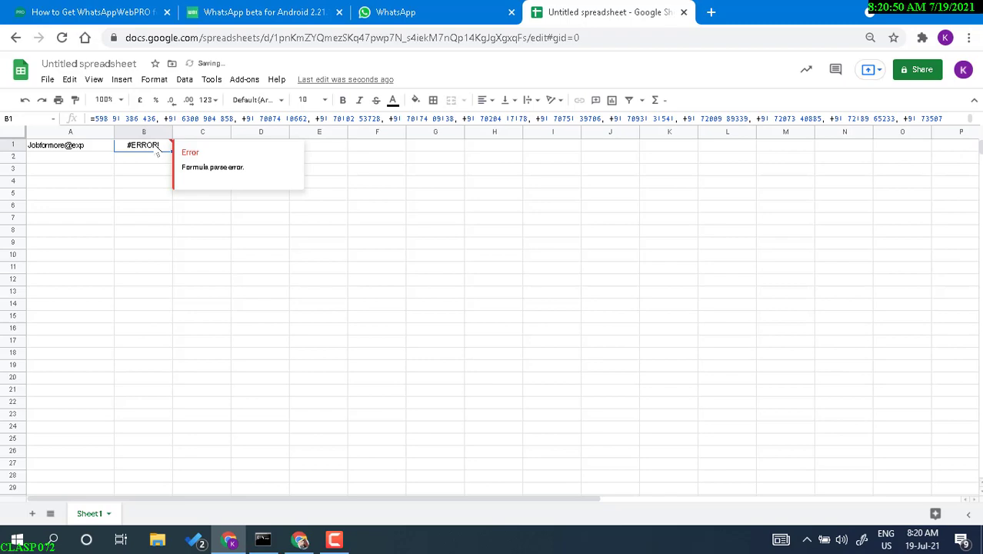
pyautogui.click(121, 147)
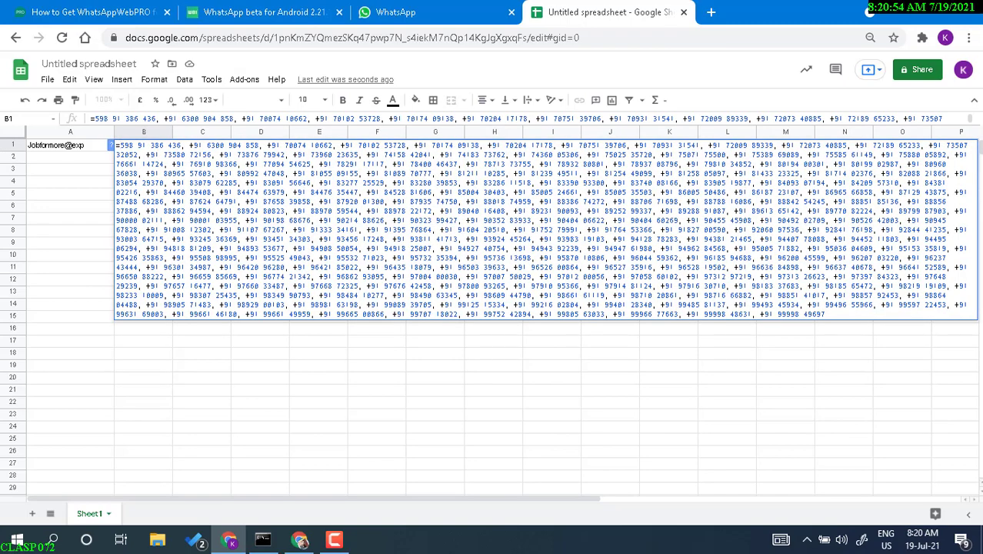
pyautogui.press('BackSpace')
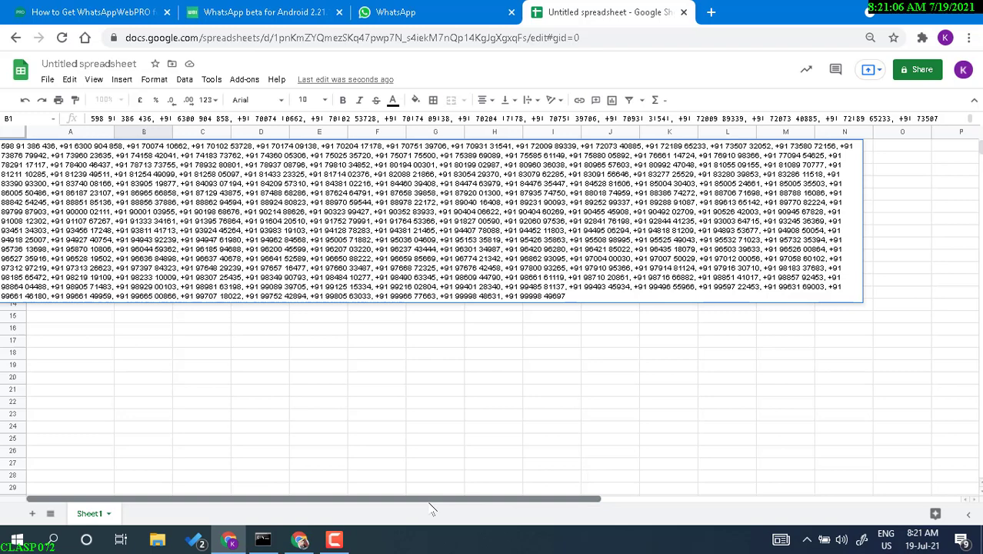
pyautogui.moveTo(60, 148); pyautogui.dragTo(1, 147)
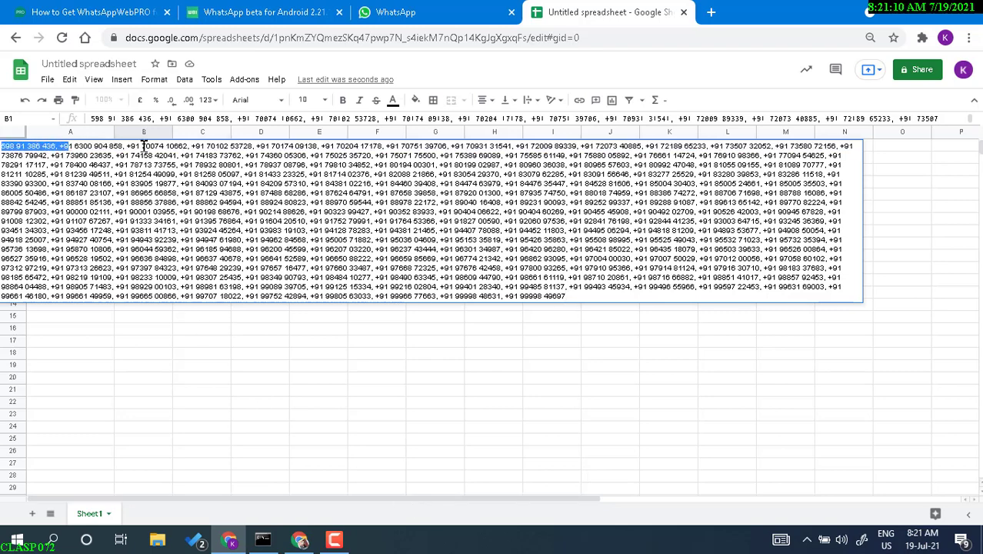
pyautogui.click(96, 119)
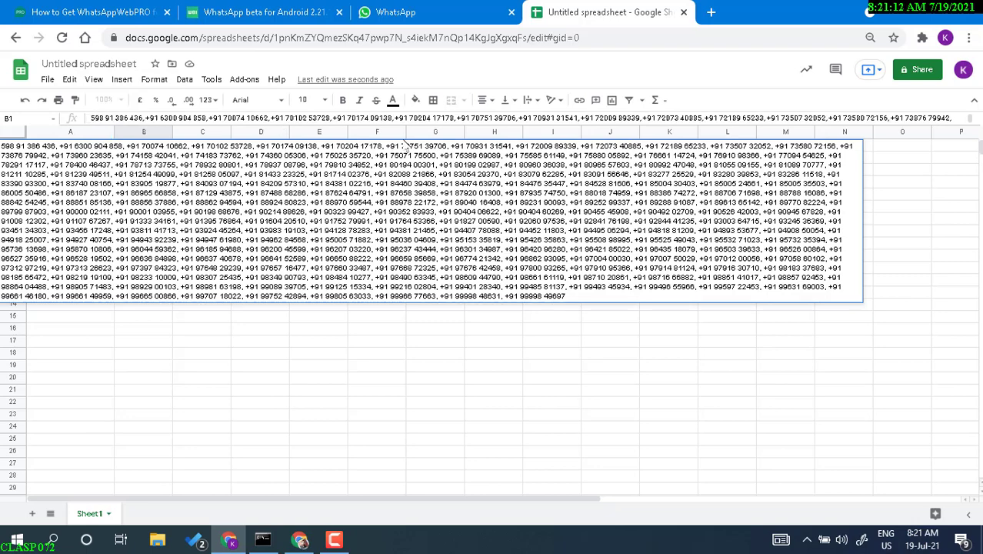
pyautogui.write("'")
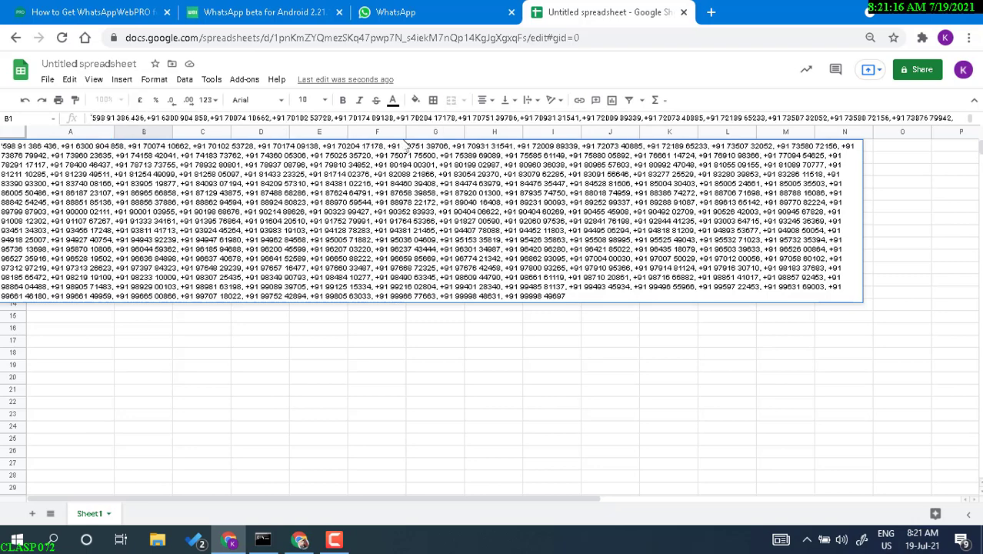
pyautogui.press('Return')
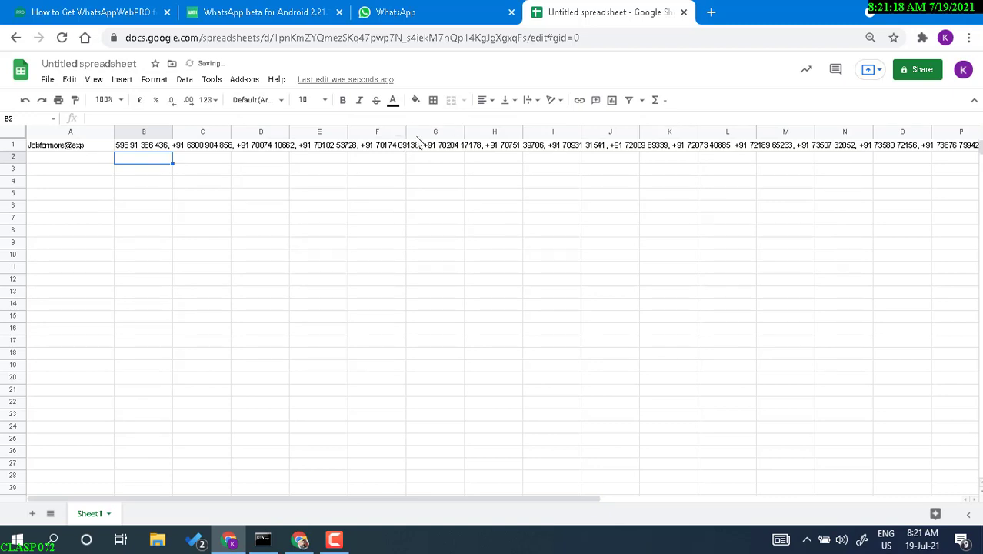
pyautogui.click(135, 147)
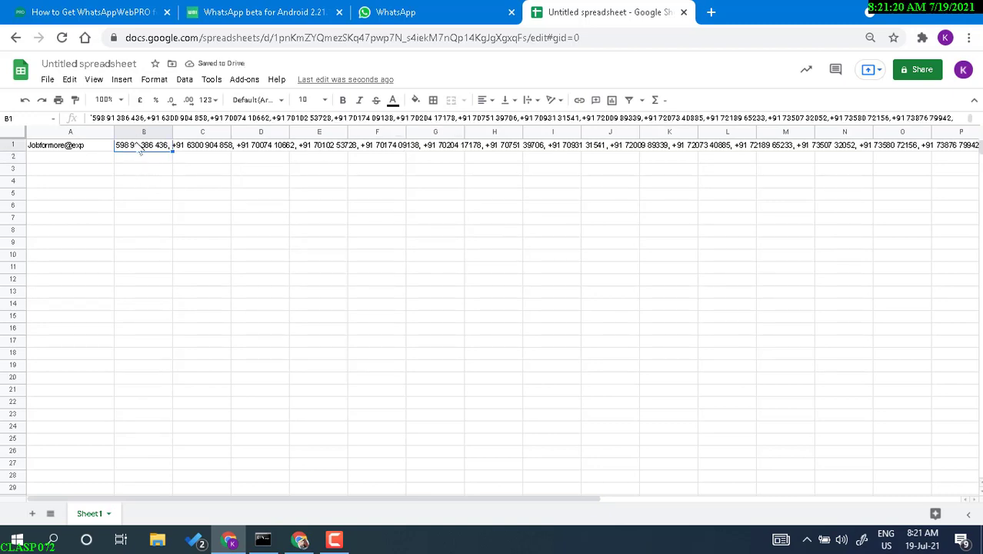
# Split B1 with Data > Split text to columns, separator Detect automatically.
pyautogui.click(179, 81)
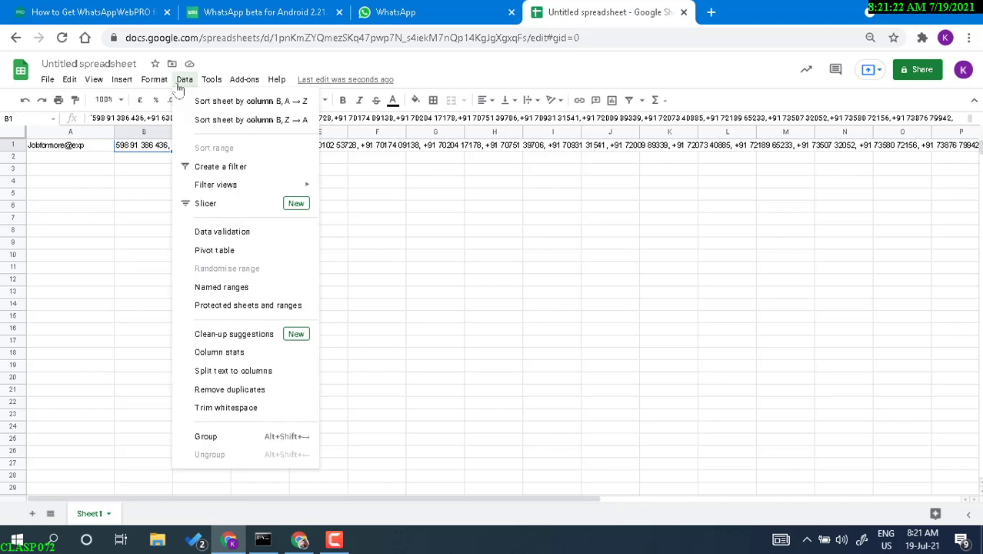
pyautogui.click(231, 371)
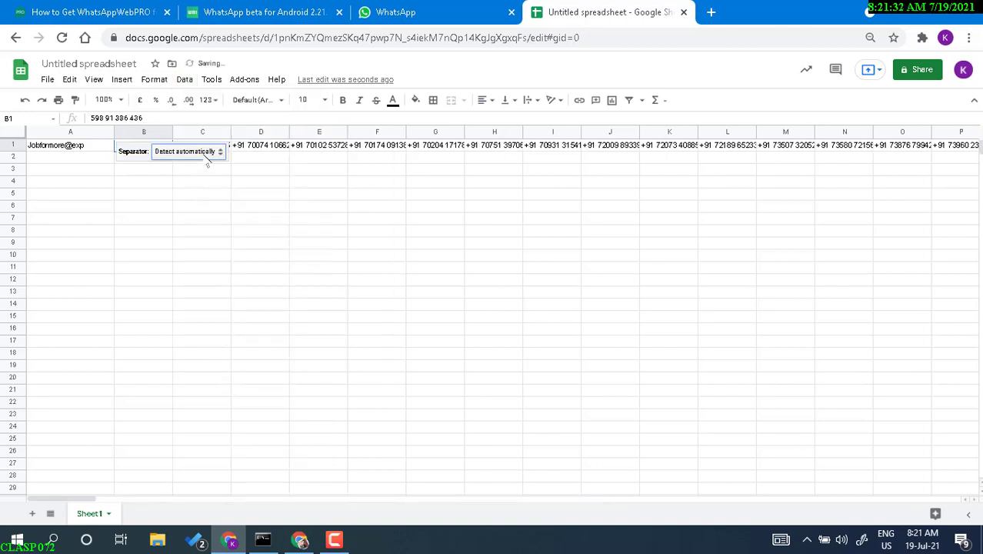
pyautogui.click(171, 152)
pyautogui.click(244, 153)
pyautogui.click(238, 239)
# Check the split phone numbers in cells B1 through I1.
pyautogui.click(161, 154)
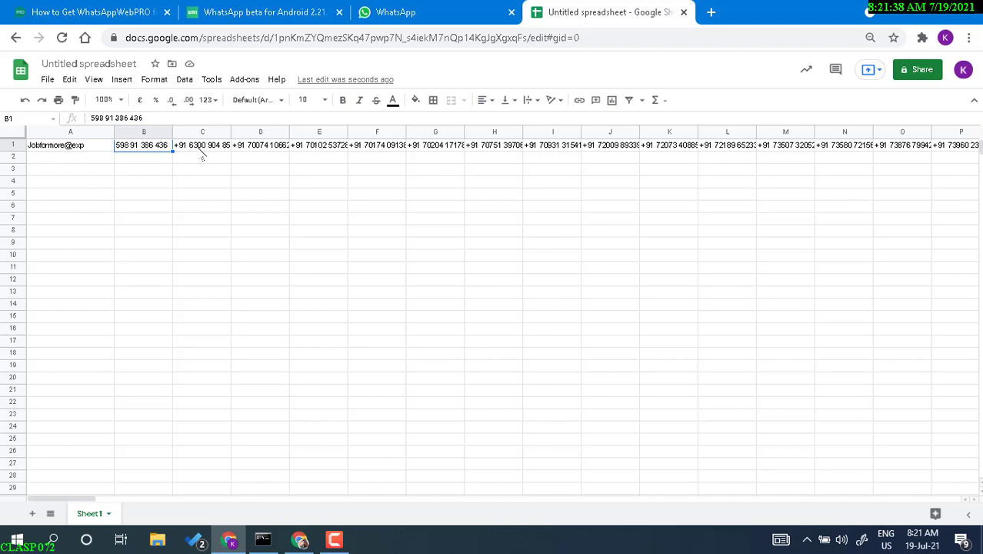
pyautogui.click(202, 154)
pyautogui.click(270, 154)
pyautogui.click(308, 151)
pyautogui.click(391, 151)
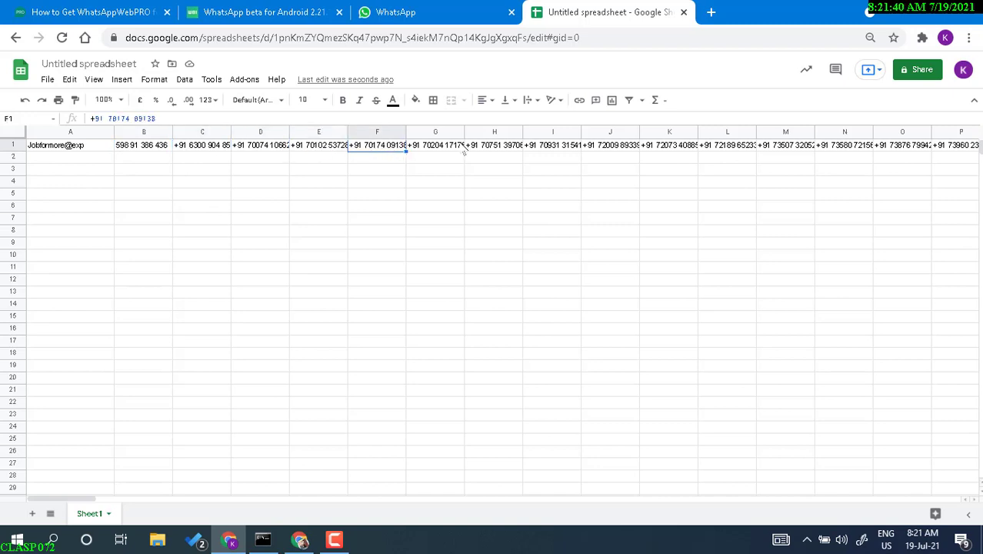
pyautogui.click(461, 150)
pyautogui.click(559, 150)
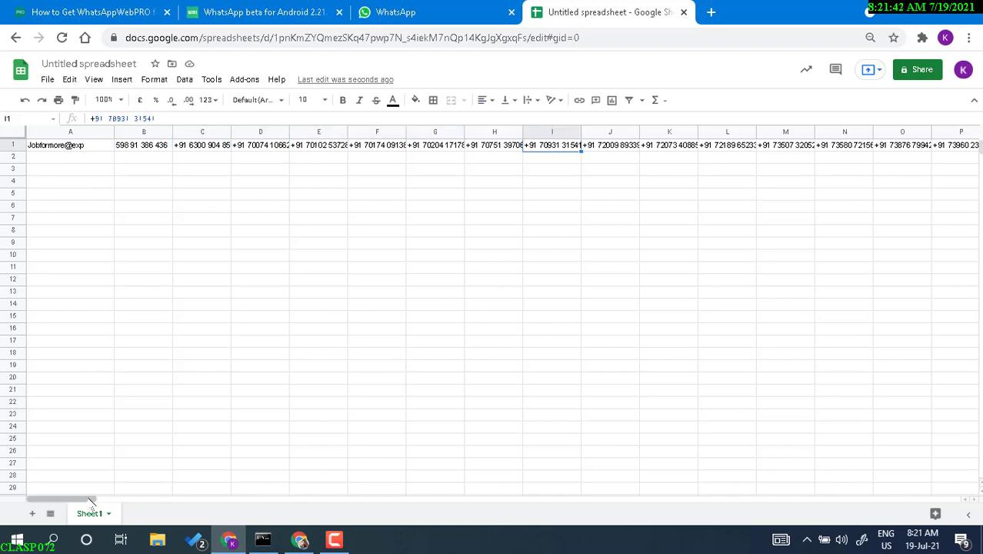
# Confirm the last split number sits in HJ1, then return to B1.
pyautogui.moveTo(69, 500); pyautogui.dragTo(979, 514)
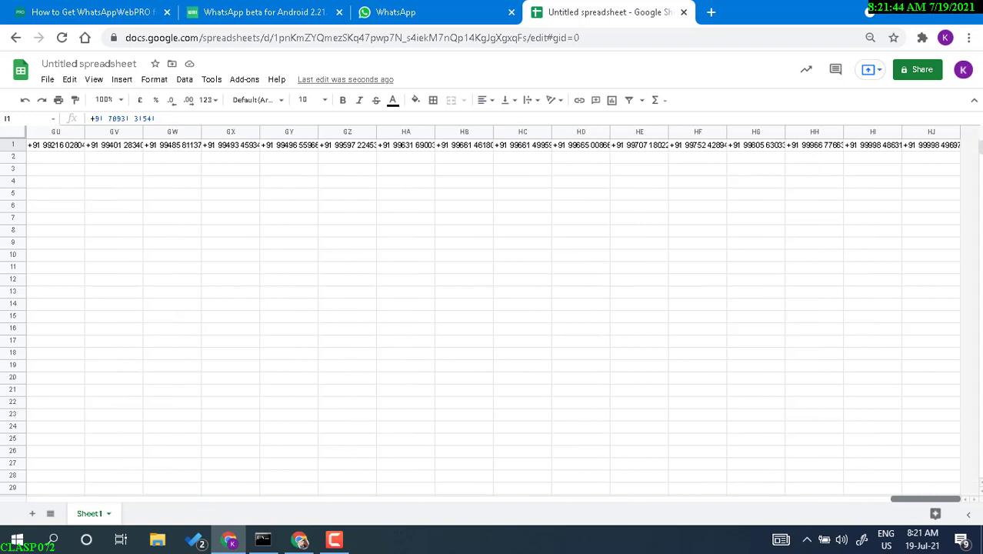
pyautogui.click(954, 147)
pyautogui.moveTo(908, 504); pyautogui.dragTo(46, 500)
pyautogui.click(162, 148)
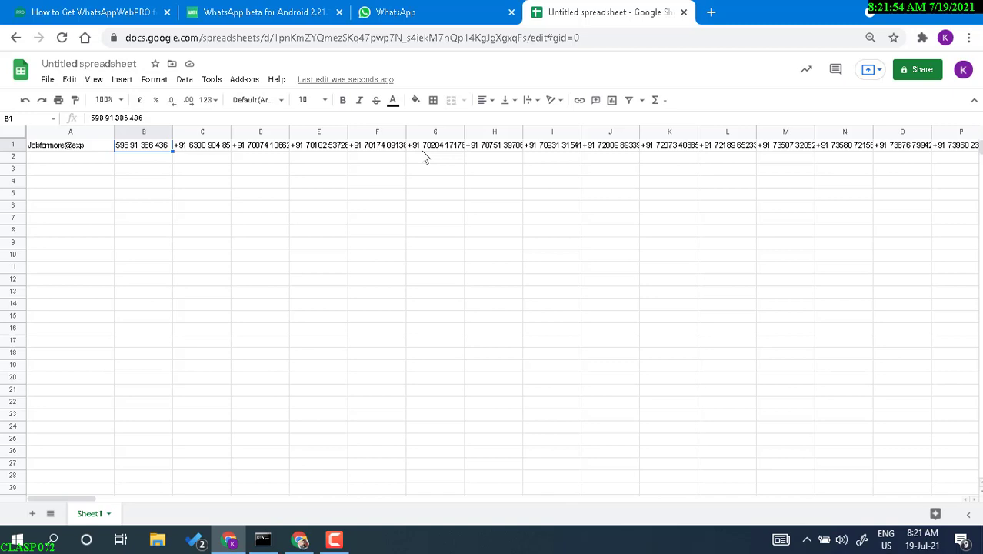
# Extend the selection from B1 along row 1 through HJ1, then scroll back to column A.
pyautogui.hotkey('shift', 'Right')
pyautogui.hotkey('shift', 'Right')
pyautogui.hotkey('shift', 'Right')
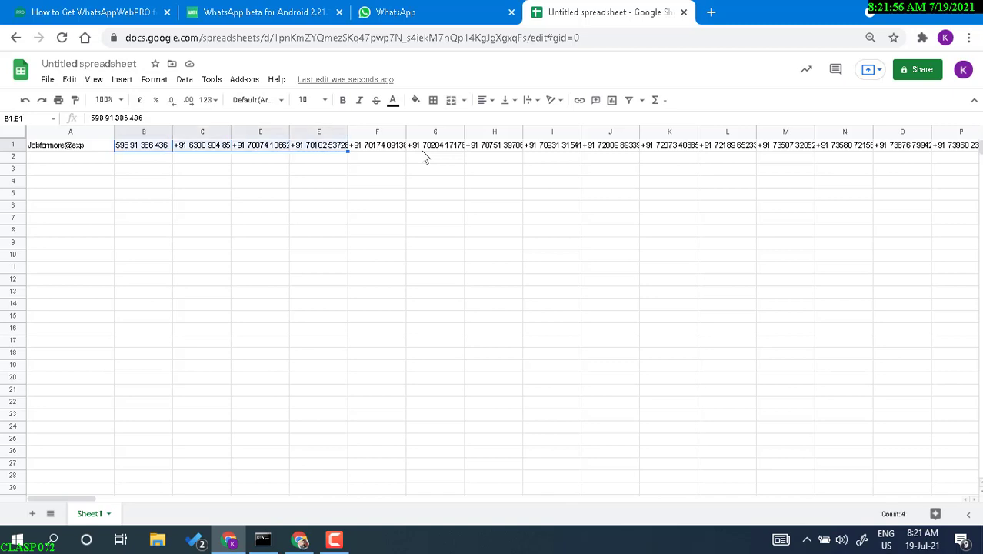
pyautogui.hotkey('shift', 'Right')
pyautogui.hotkey('shift', 'Right')
pyautogui.hotkey('shift', 'Right')
pyautogui.hotkey('shift', 'Right')
pyautogui.hotkey('shift', 'Right')
pyautogui.hotkey('shift', 'Right')
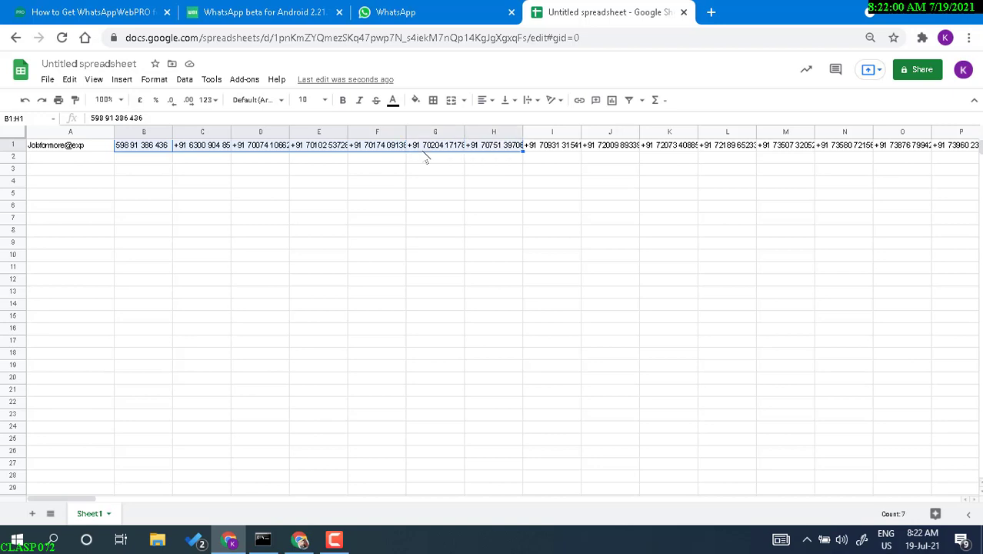
pyautogui.hotkey('shift', 'Right')
pyautogui.hotkey('shift', 'Right')
pyautogui.hotkey('shift', 'Right')
pyautogui.hotkey('shift', 'Right')
pyautogui.hotkey('shift', 'Right')
pyautogui.hotkey('shift', 'Right')
pyautogui.hotkey('shift', 'Right')
pyautogui.hotkey('shift', 'Right')
pyautogui.hotkey('shift', 'Right')
pyautogui.hotkey('shift', 'Right')
pyautogui.hotkey('shift', 'Right')
pyautogui.hotkey('shift', 'Right')
pyautogui.hotkey('shift', 'Right')
pyautogui.hotkey('shift', 'Right')
pyautogui.hotkey('shift', 'Right')
pyautogui.hotkey('shift', 'Right')
pyautogui.hotkey('shift', 'Right')
pyautogui.hotkey('shift', 'Right')
pyautogui.hotkey('shift', 'Right')
pyautogui.hotkey('shift', 'Right')
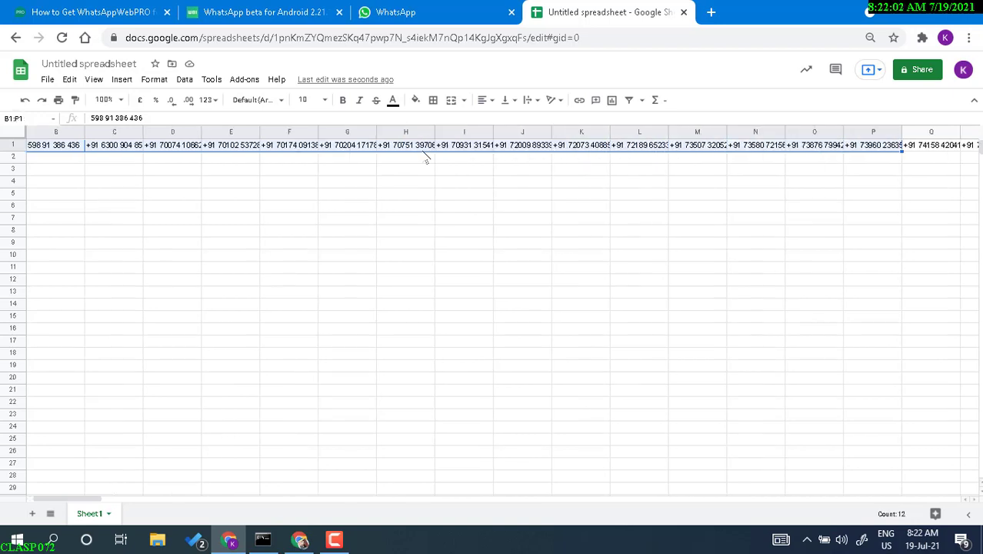
pyautogui.hotkey('shift', 'Right')
pyautogui.hotkey('shift', 'Right')
pyautogui.hotkey('shift', 'Right')
pyautogui.hotkey('shift', 'Right')
pyautogui.hotkey('shift', 'Right')
pyautogui.hotkey('shift', 'Right')
pyautogui.hotkey('shift', 'Right')
pyautogui.hotkey('shift', 'Right')
pyautogui.hotkey('shift', 'Right')
pyautogui.hotkey('shift', 'Right')
pyautogui.hotkey('shift', 'Right')
pyautogui.hotkey('shift', 'Right')
pyautogui.hotkey('shift', 'Right')
pyautogui.hotkey('shift', 'Right')
pyautogui.hotkey('shift', 'Right')
pyautogui.hotkey('shift', 'Right')
pyautogui.hotkey('shift', 'Right')
pyautogui.hotkey('shift', 'Right')
pyautogui.hotkey('shift', 'Right')
pyautogui.hotkey('shift', 'Right')
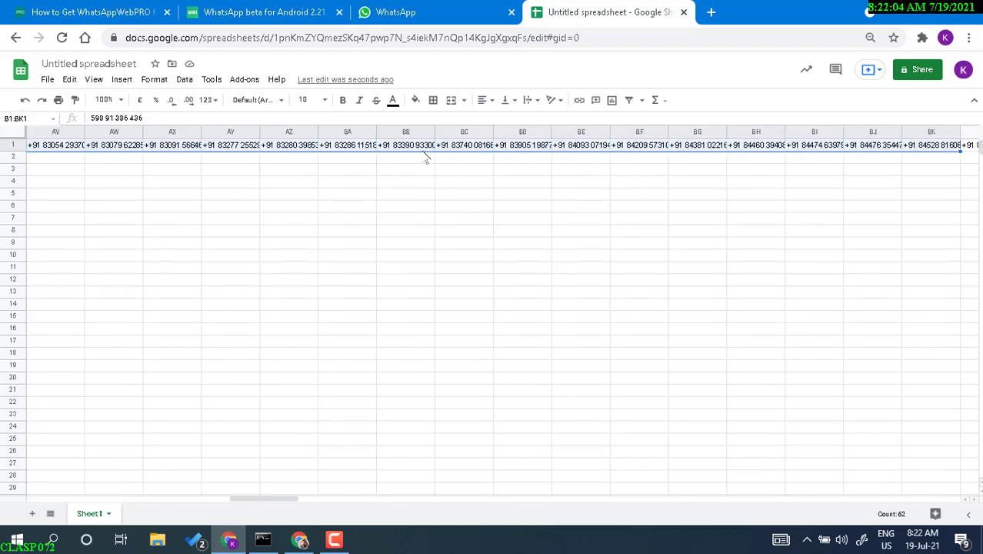
pyautogui.moveTo(287, 505); pyautogui.dragTo(965, 511)
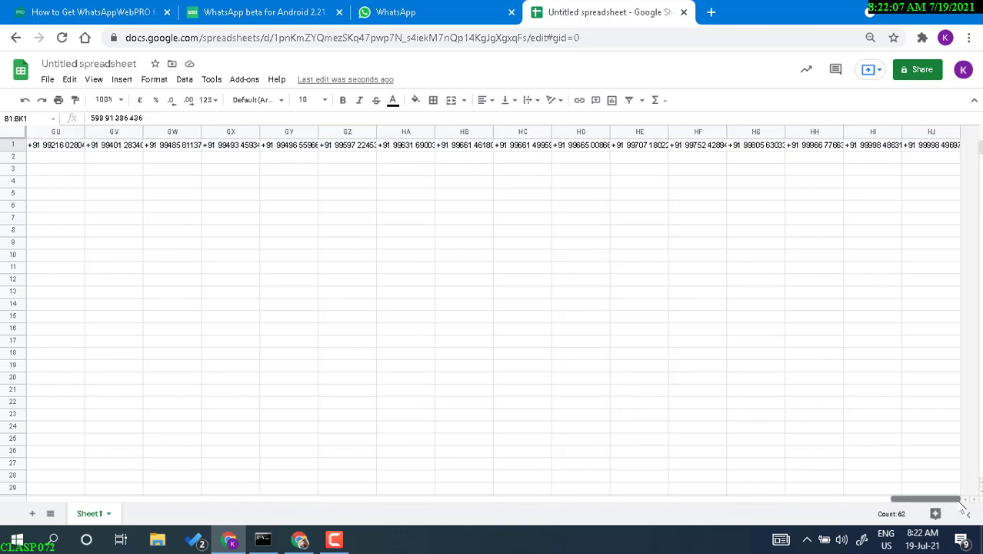
pyautogui.keyDown('shift'); pyautogui.click(946, 149); pyautogui.keyUp('shift')
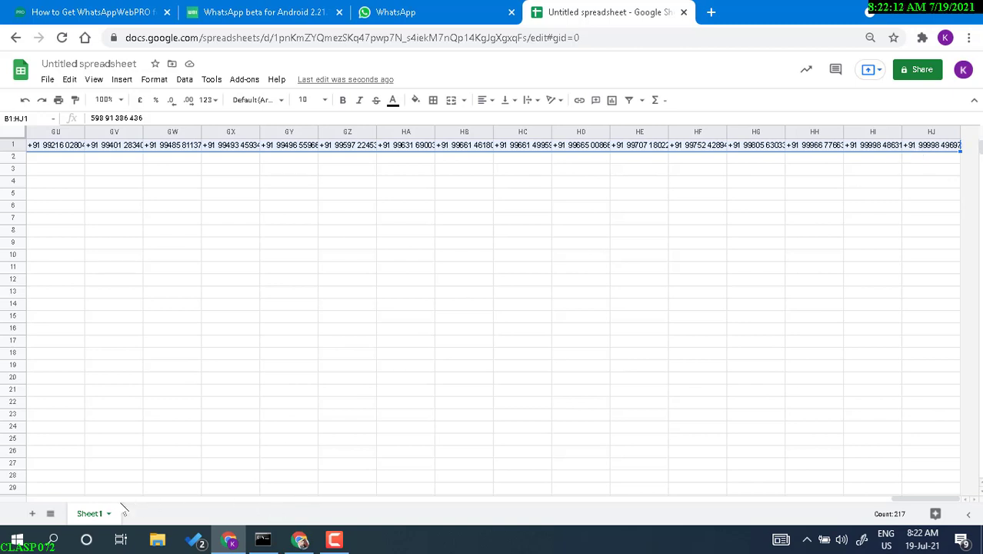
pyautogui.moveTo(920, 499); pyautogui.dragTo(18, 534)
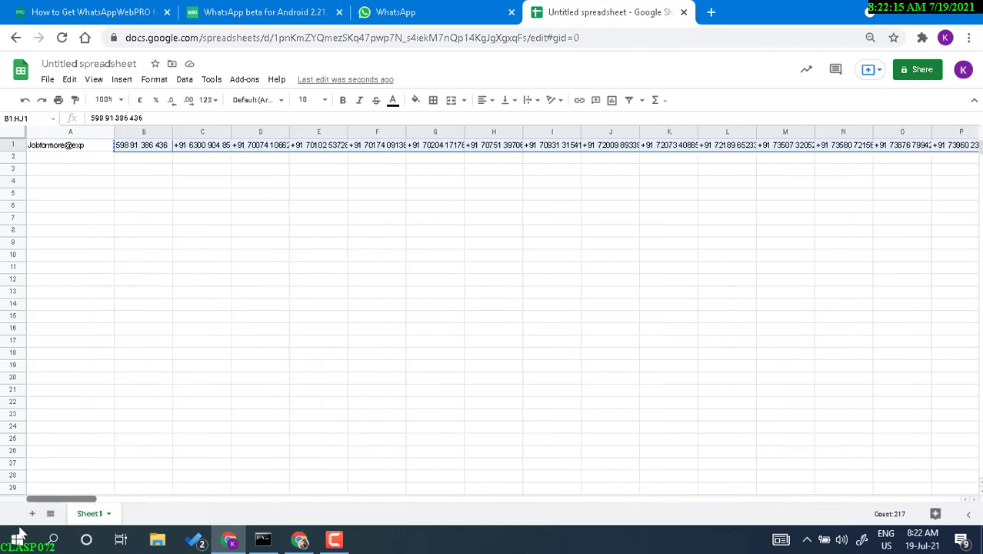
pyautogui.rightClick(162, 146)
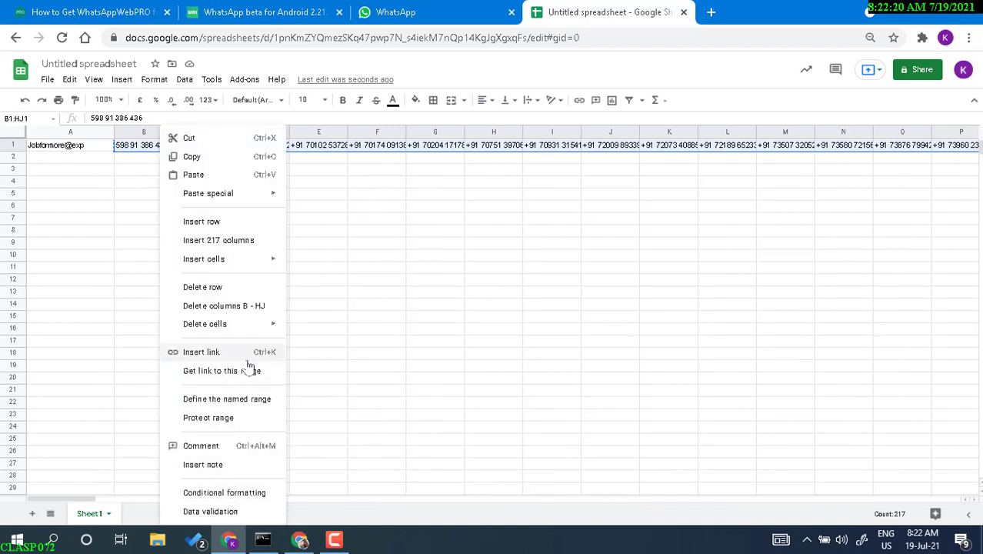
pyautogui.click(156, 82)
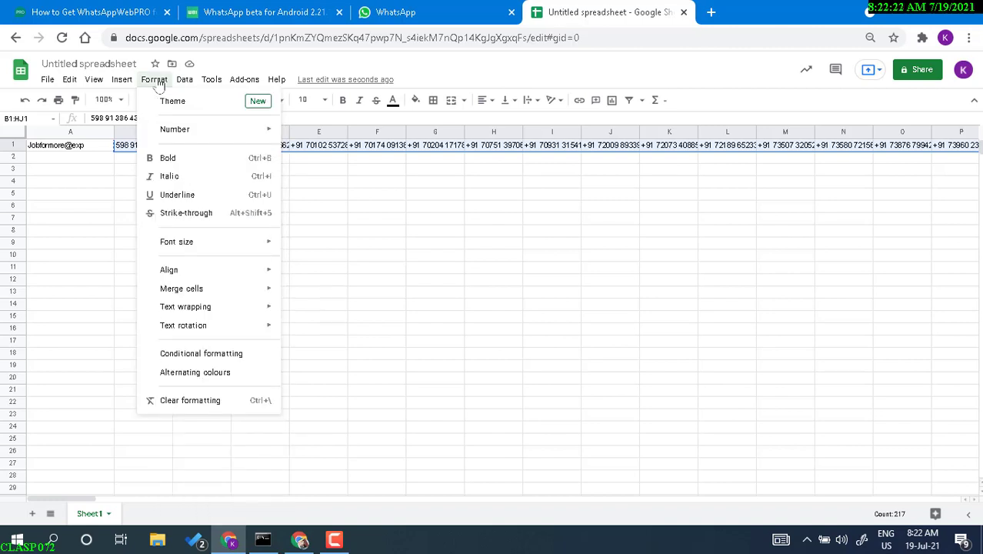
pyautogui.moveTo(190, 83)
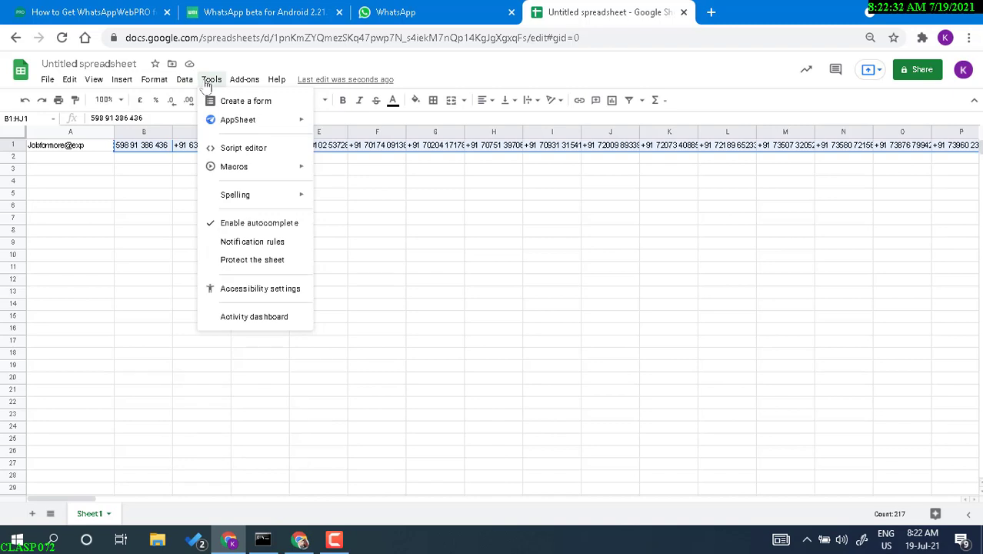
pyautogui.moveTo(112, 86)
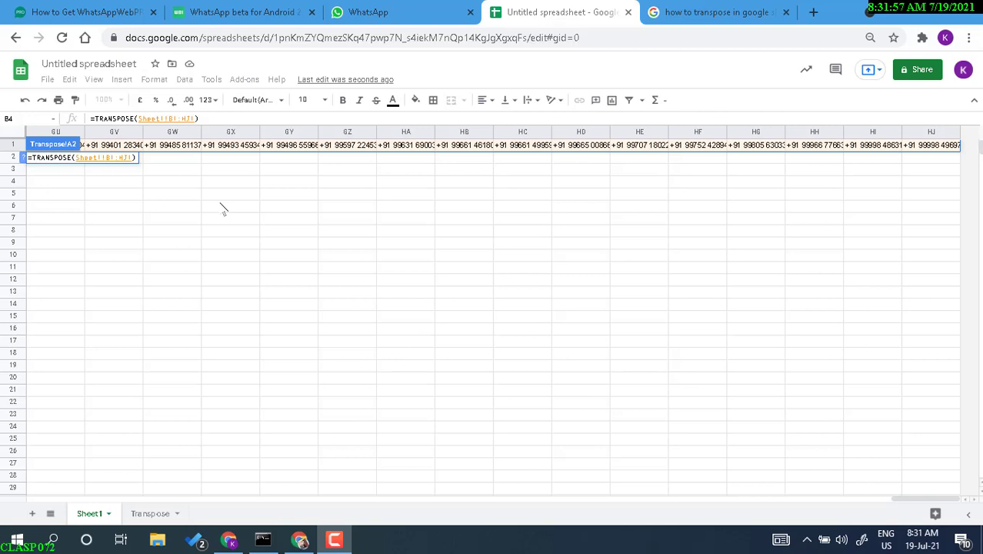
# Enter =TRANSPOSE(Sheet1!B1:HJ1) in the Transpose sheet's A2 and widen column A to fit.
pyautogui.click(150, 514)
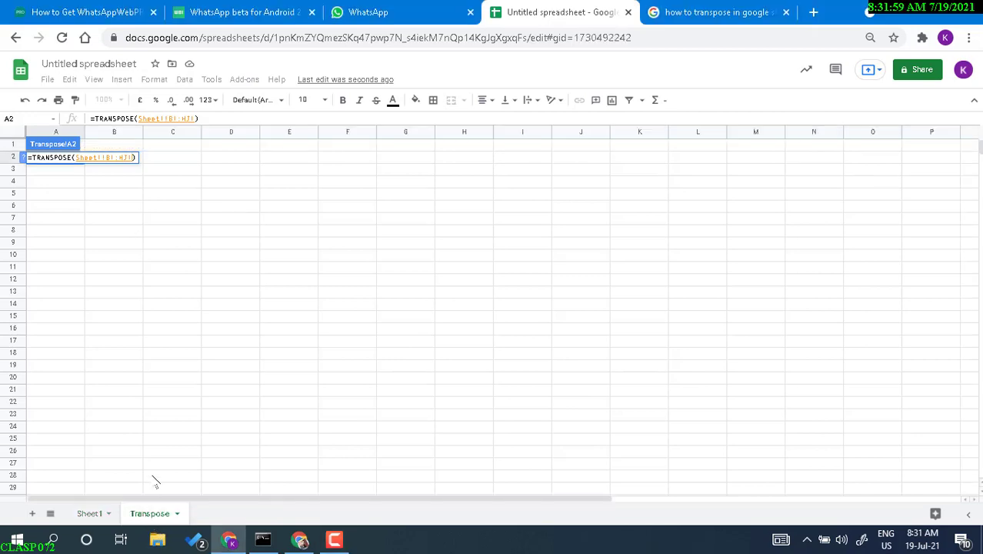
pyautogui.moveTo(37, 159)
pyautogui.click(91, 513)
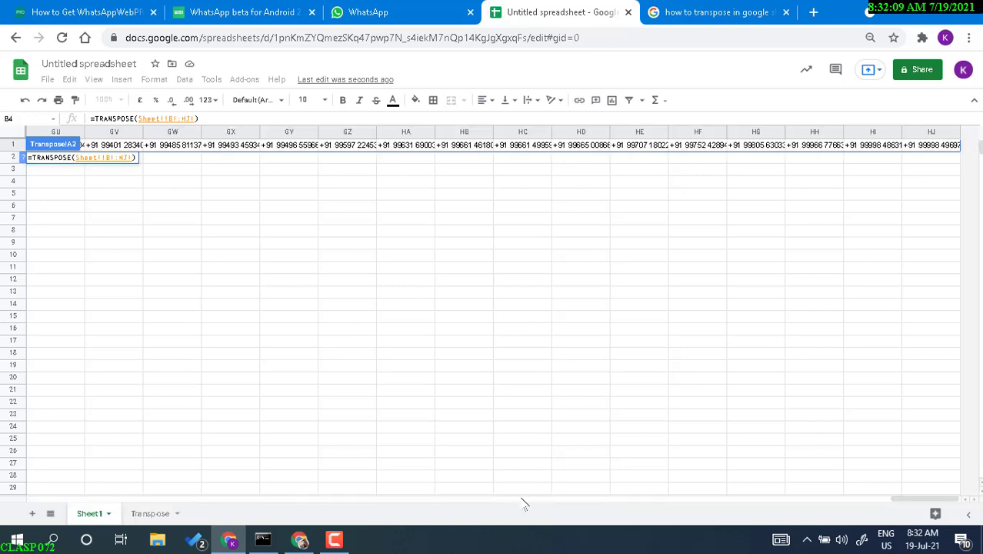
pyautogui.press('Return')
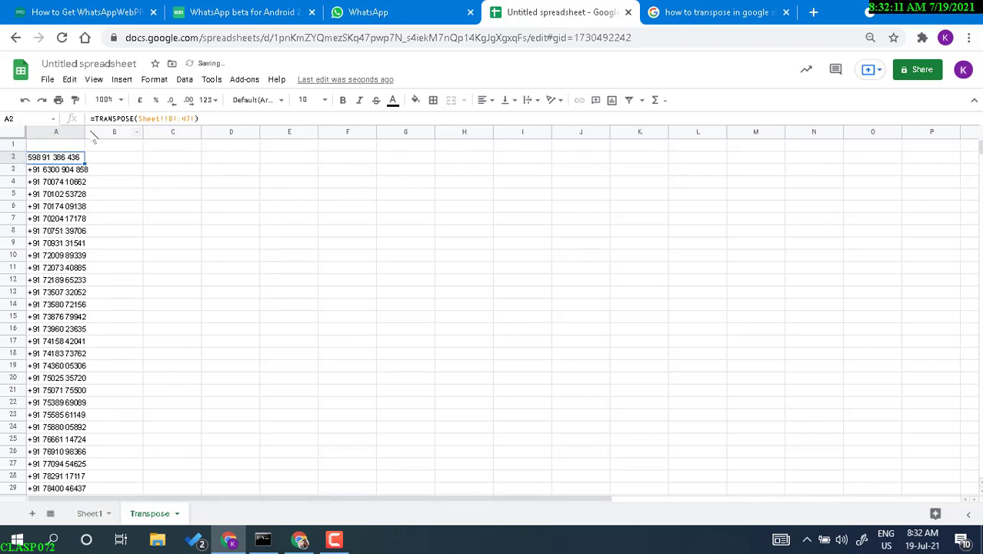
pyautogui.moveTo(83, 131); pyautogui.dragTo(167, 132)
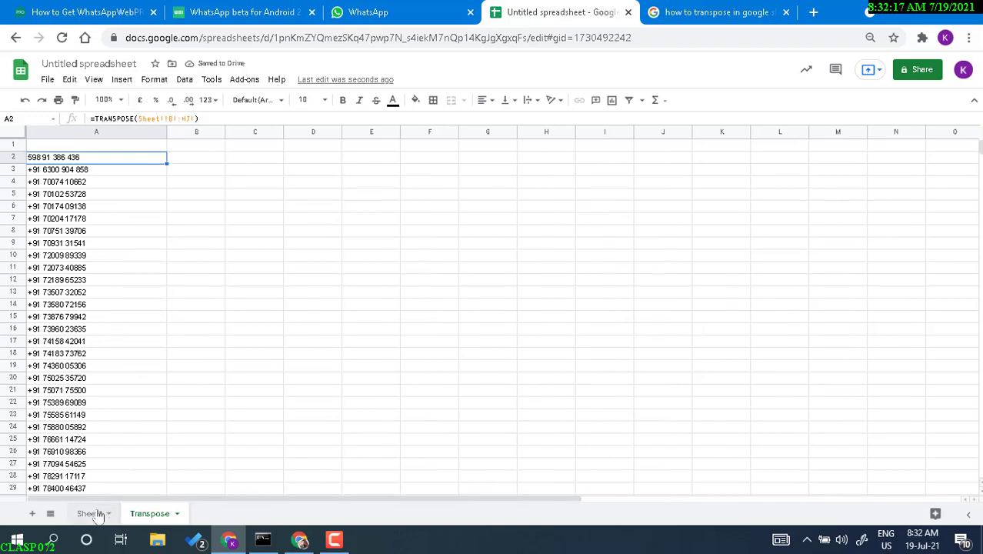
# Compare the transposed list against Sheet1's original row, ending on Sheet1.
pyautogui.click(94, 514)
pyautogui.click(154, 514)
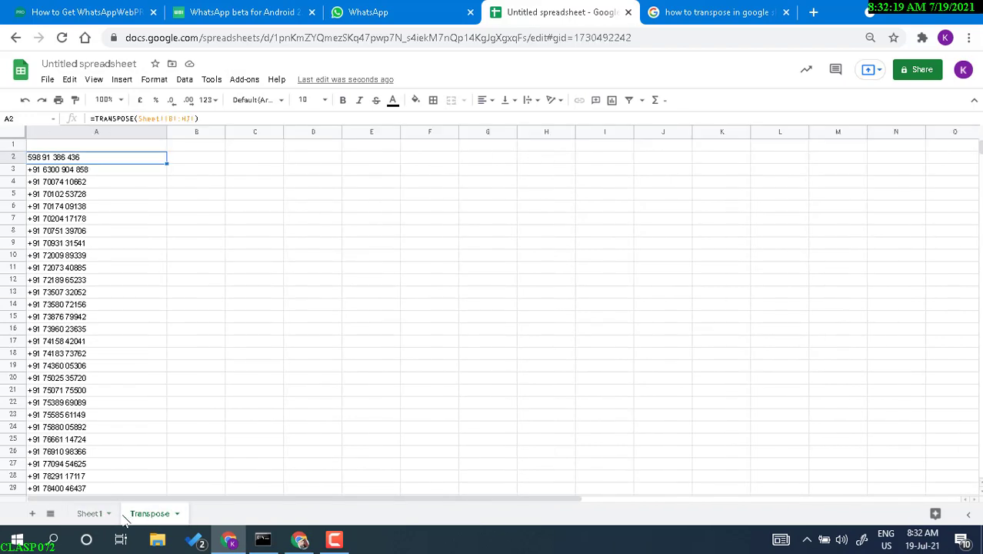
pyautogui.click(93, 514)
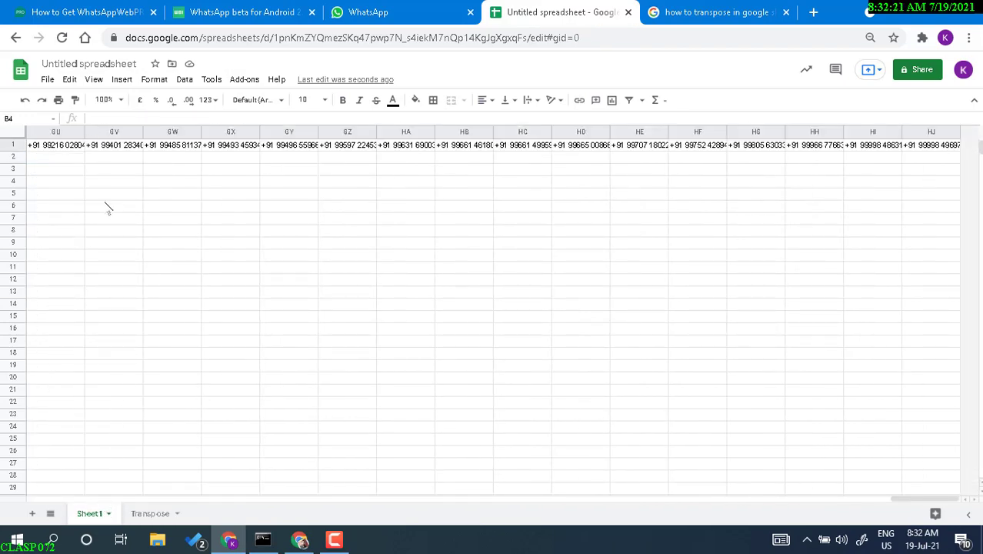
# Select all of Sheet1 and autofit every column so full phone numbers show.
pyautogui.click(20, 132)
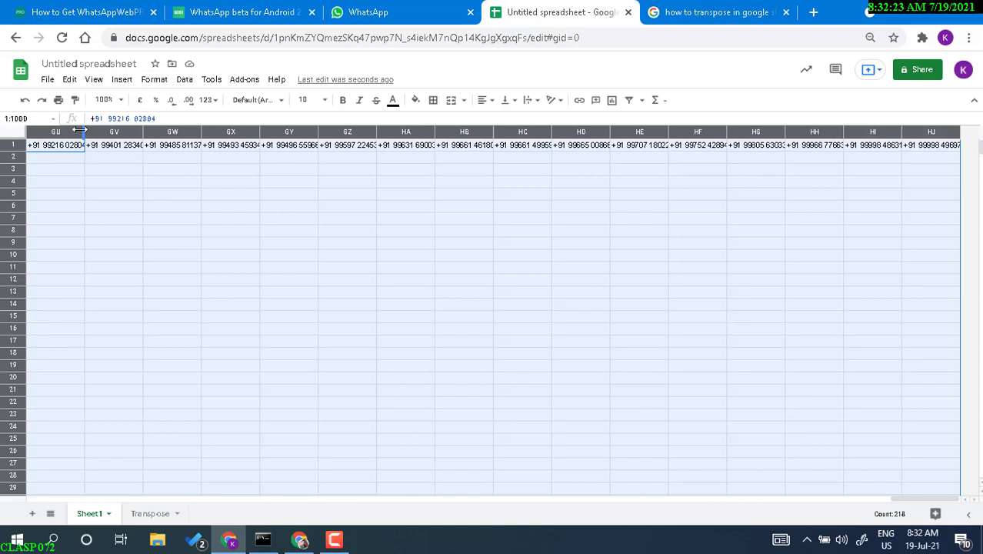
pyautogui.doubleClick(84, 132)
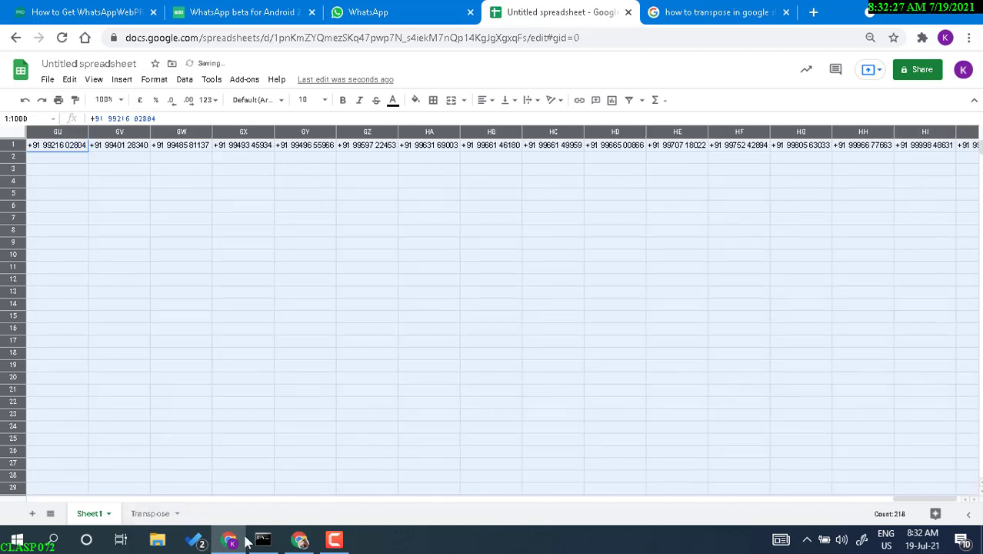
pyautogui.click(115, 146)
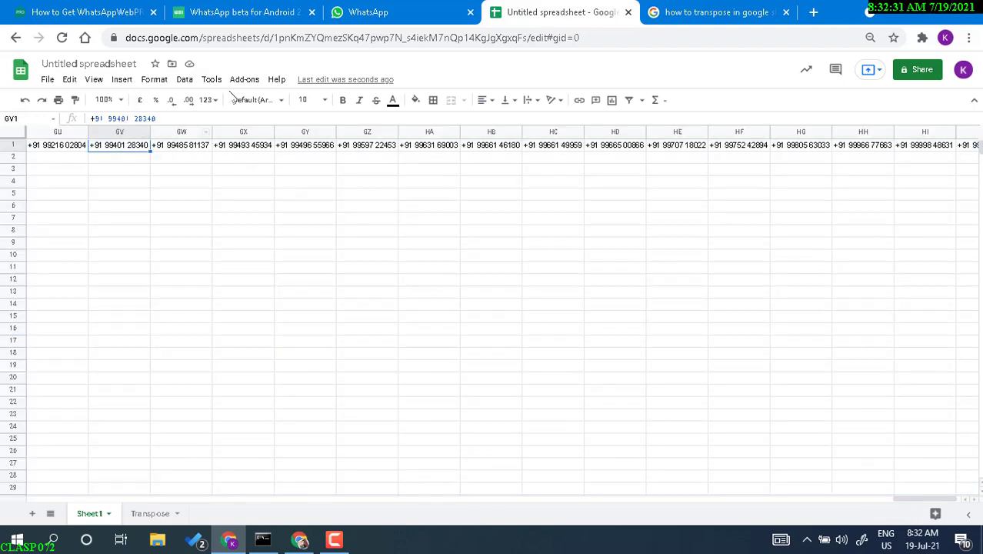
# Review the phone numbers in the Transpose sheet's column A, then return to WhatsApp Web.
pyautogui.click(368, 14)
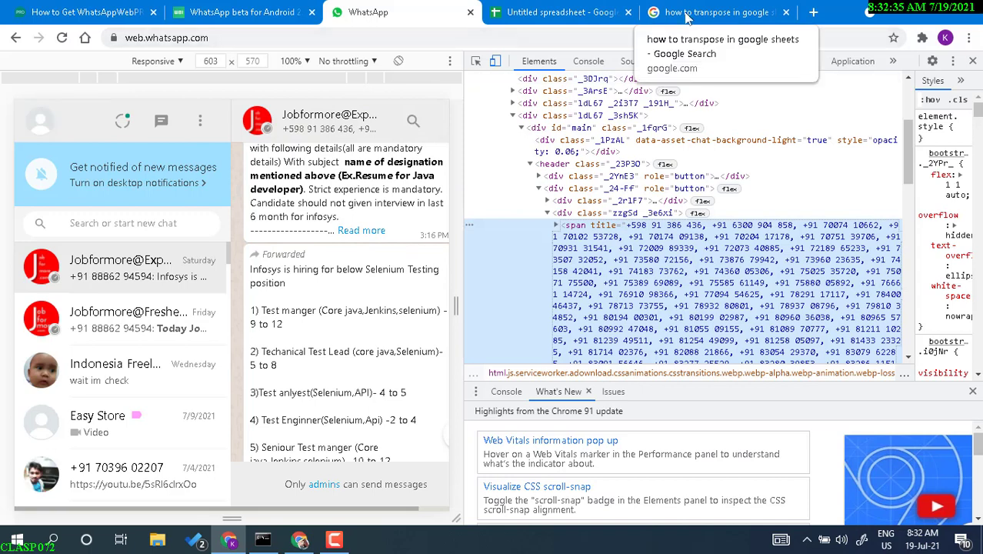
pyautogui.click(586, 10)
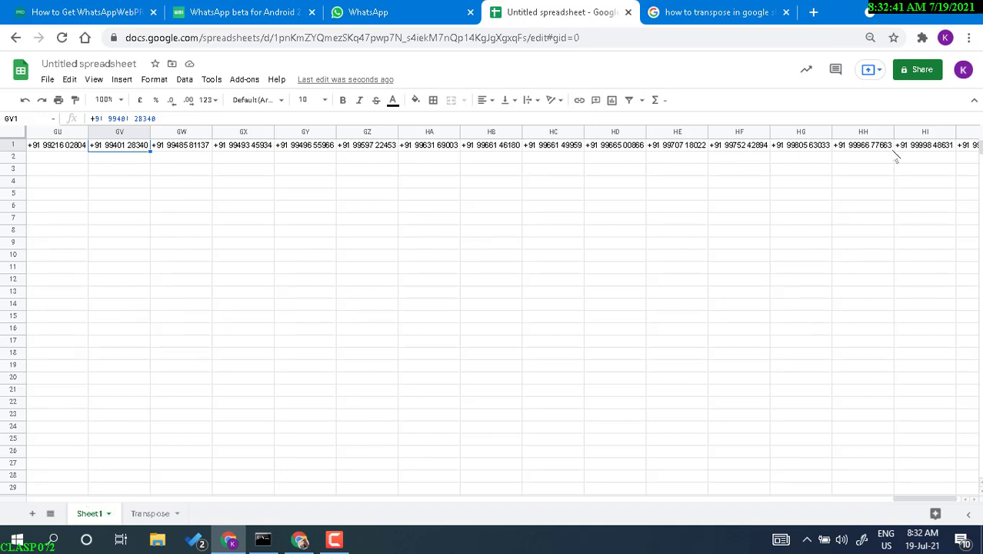
pyautogui.click(160, 513)
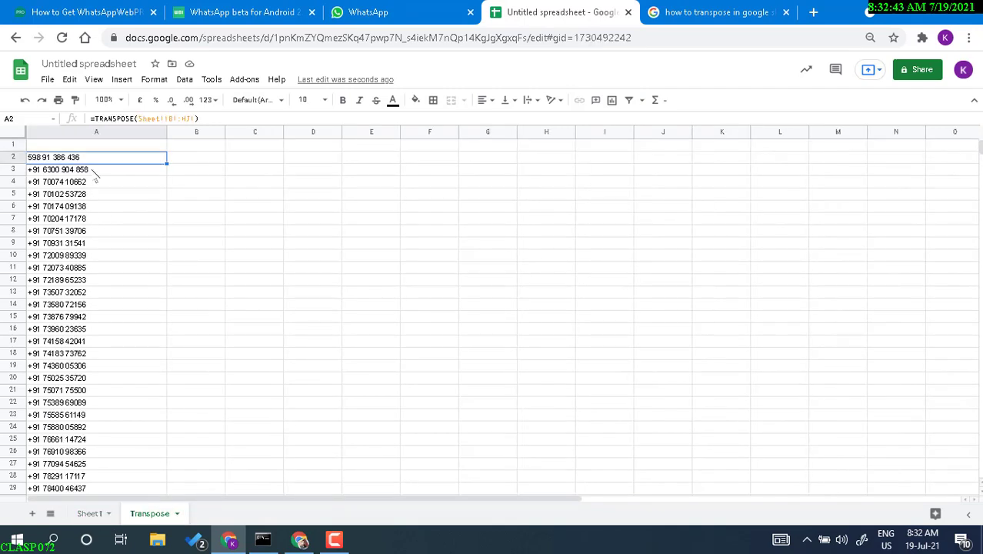
pyautogui.scroll(-10, 116, 331)
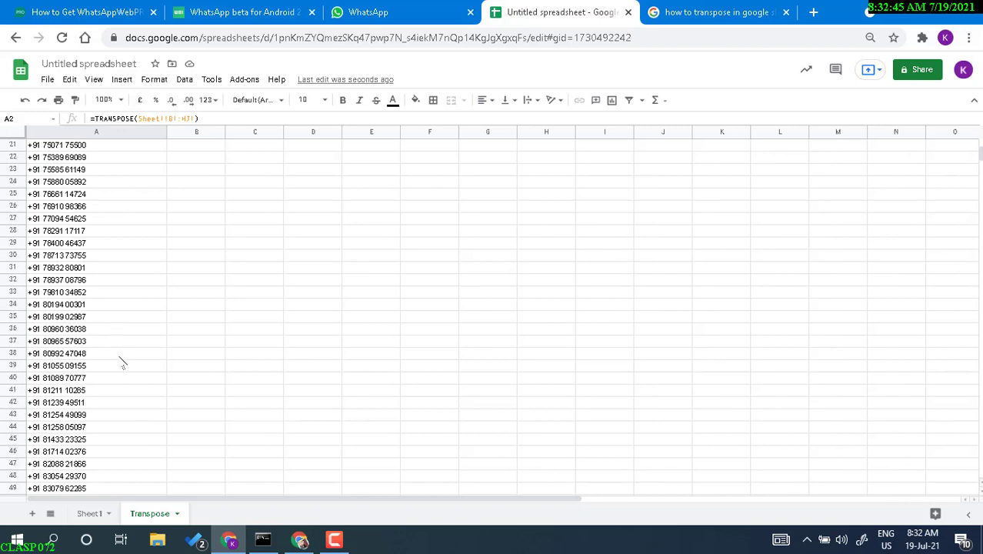
pyautogui.scroll(10, 123, 362)
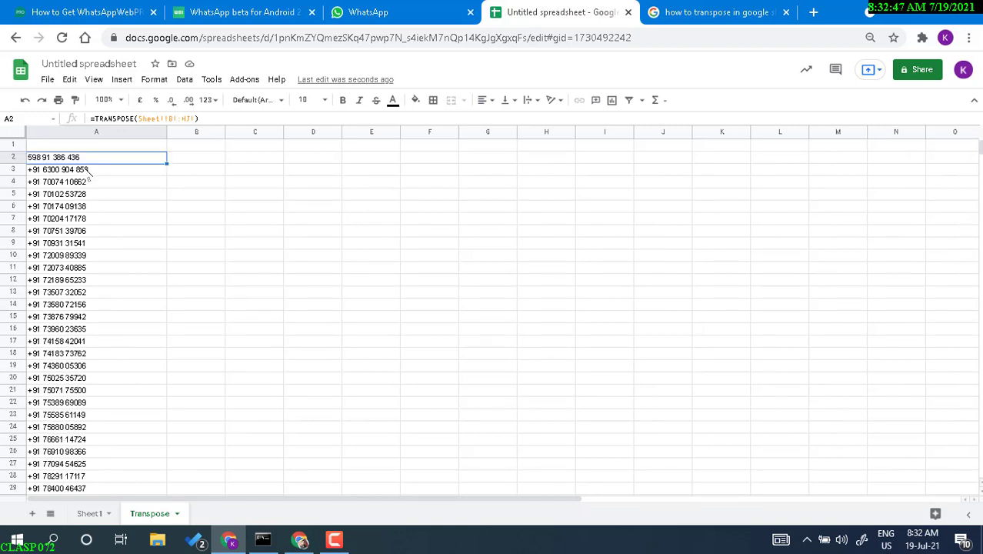
pyautogui.click(88, 171)
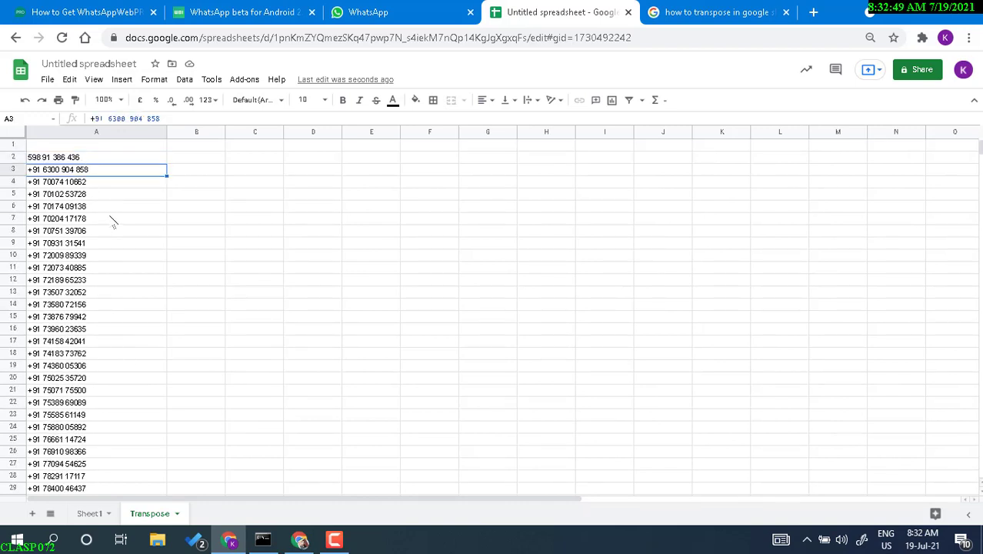
pyautogui.scroll(-15, 123, 285)
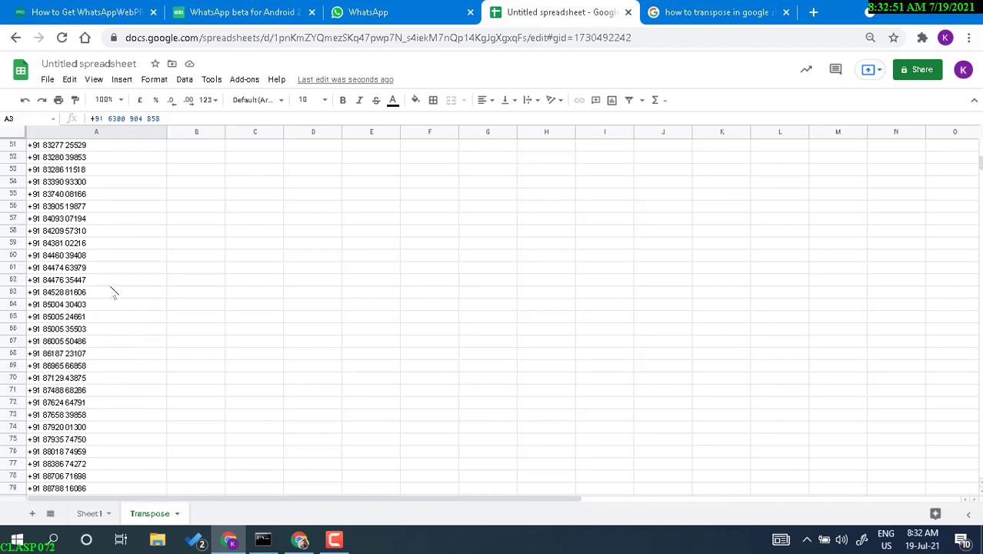
pyautogui.scroll(-1, 121, 296)
pyautogui.hotkey('ctrl', 'shift', 'Tab')
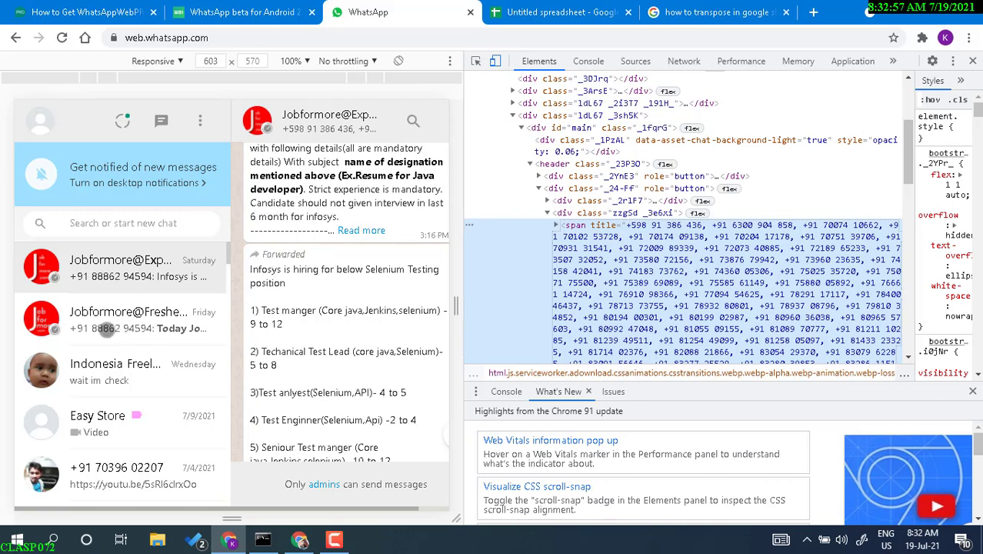
# Open the Jobformore@Freshers_10 chat, inspect its header in DevTools, then close DevTools.
pyautogui.click(123, 328)
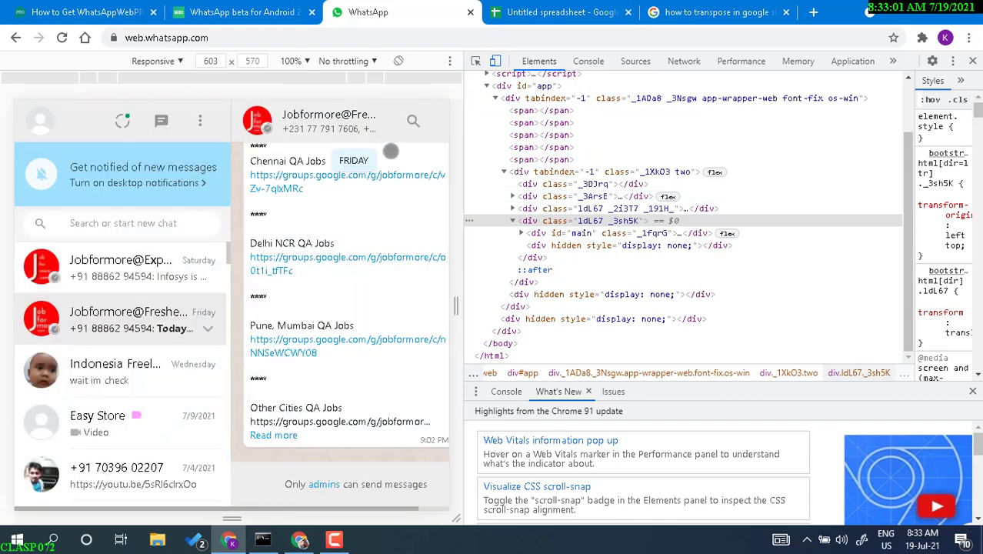
pyautogui.click(973, 60)
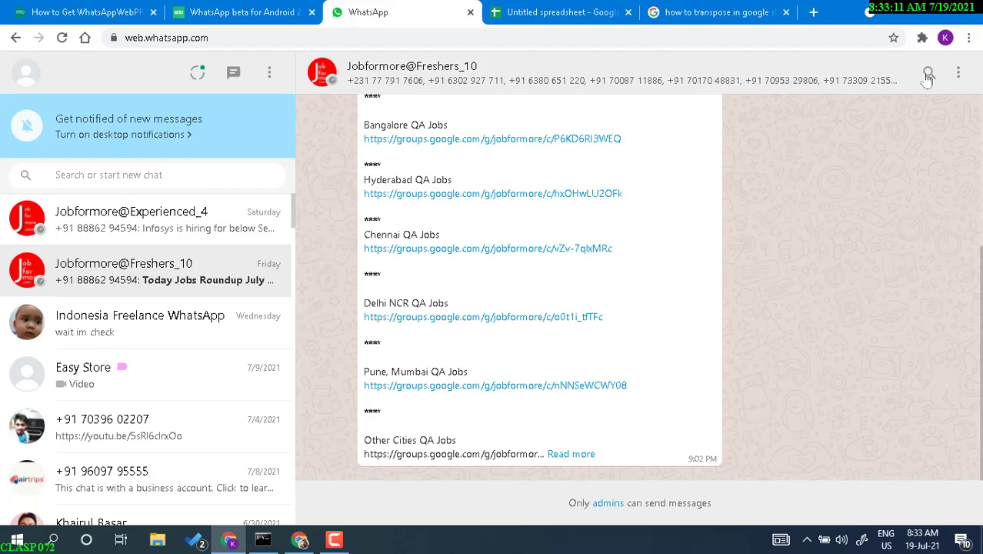
pyautogui.rightClick(445, 71)
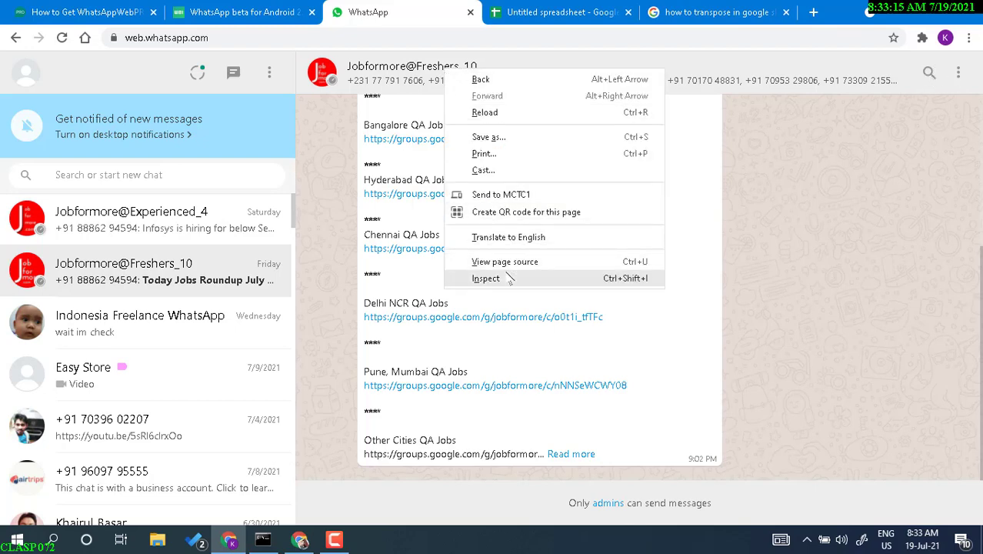
pyautogui.press('Escape')
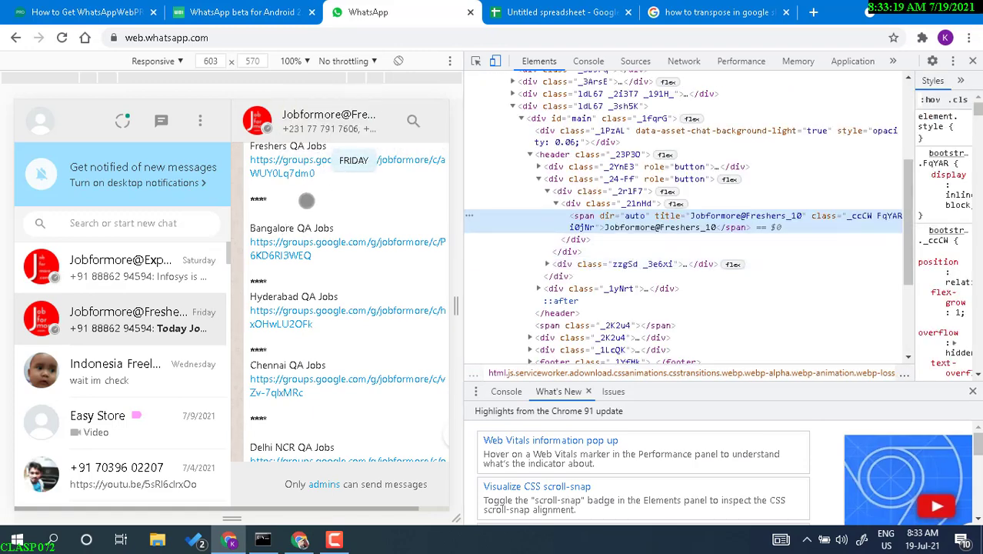
pyautogui.click(973, 62)
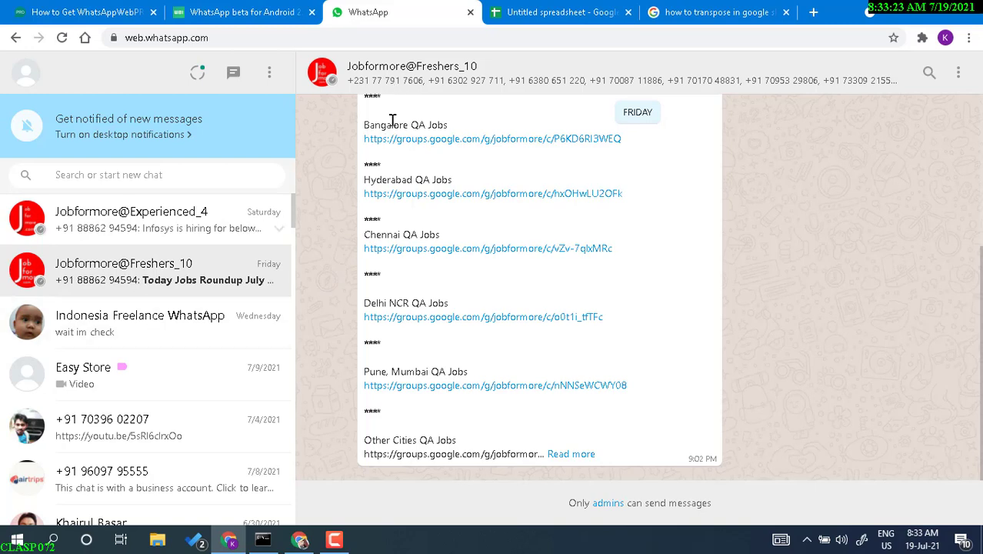
pyautogui.rightClick(454, 68)
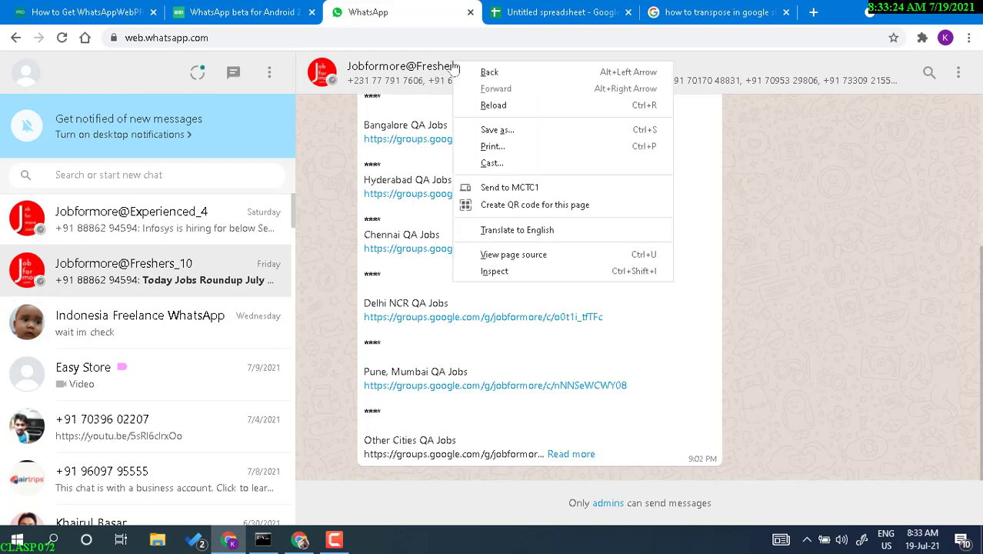
pyautogui.click(497, 272)
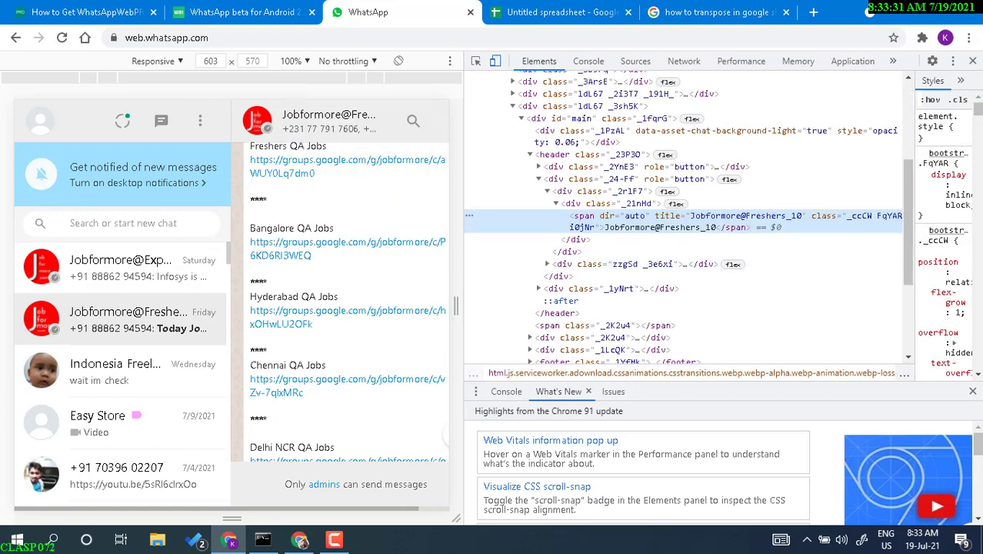
pyautogui.hotkey('ctrl', 'shift', 'i')
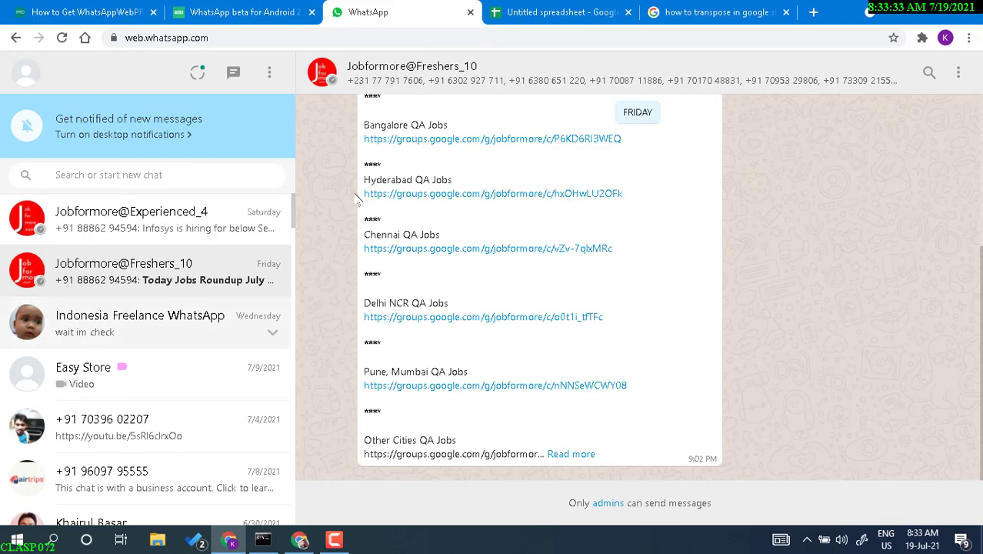
# Inspect the header's member phone-number list and copy that element's outerHTML.
pyautogui.click(395, 75)
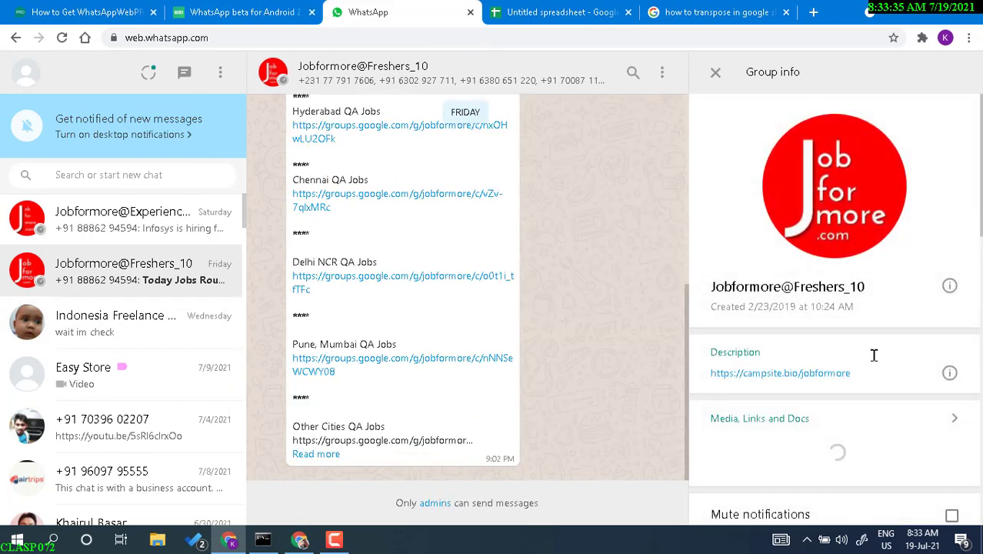
pyautogui.rightClick(411, 74)
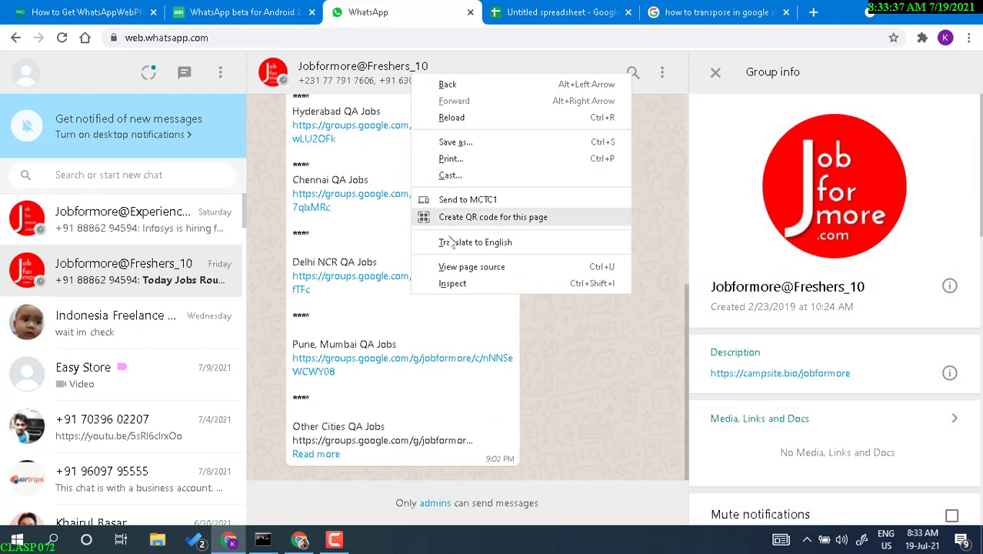
pyautogui.click(464, 280)
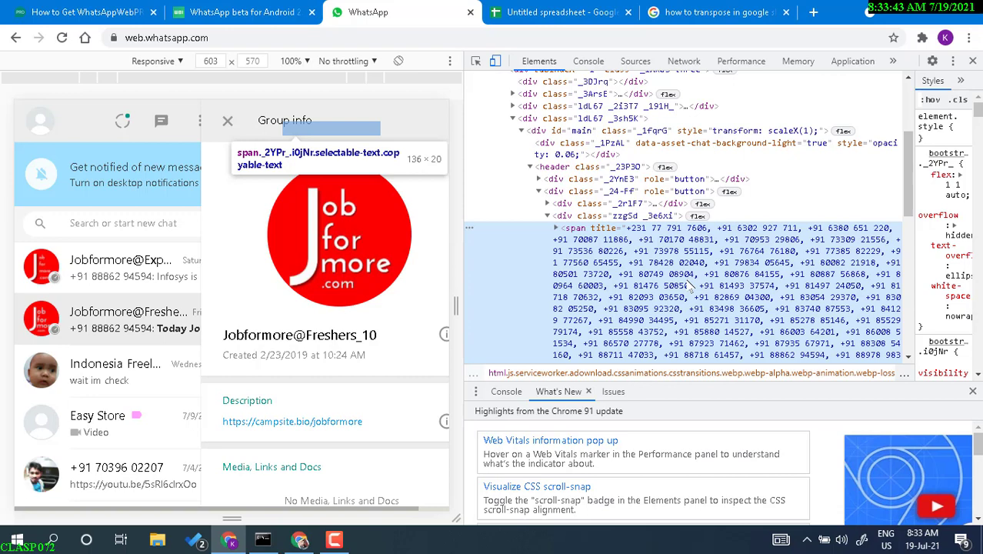
pyautogui.rightClick(687, 287)
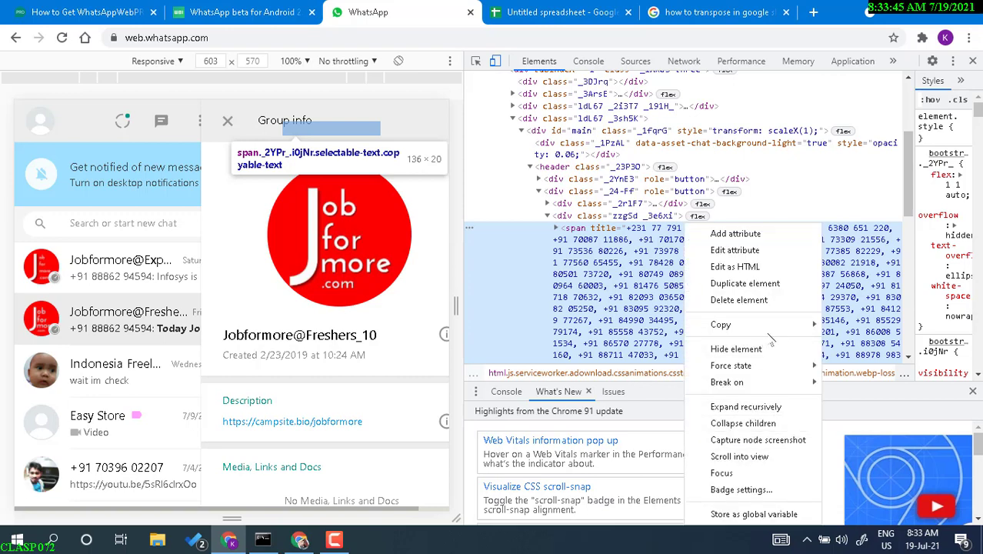
pyautogui.moveTo(779, 331)
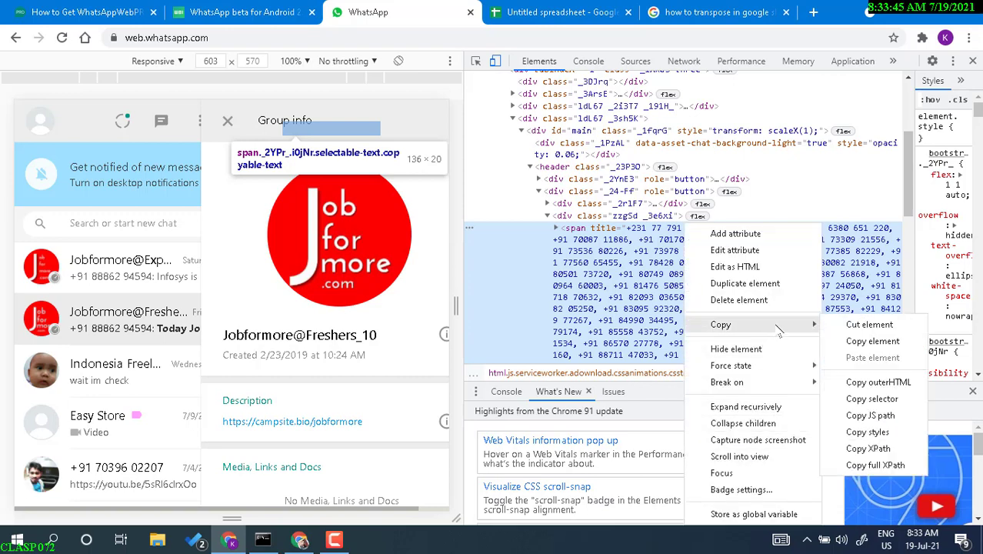
pyautogui.click(868, 385)
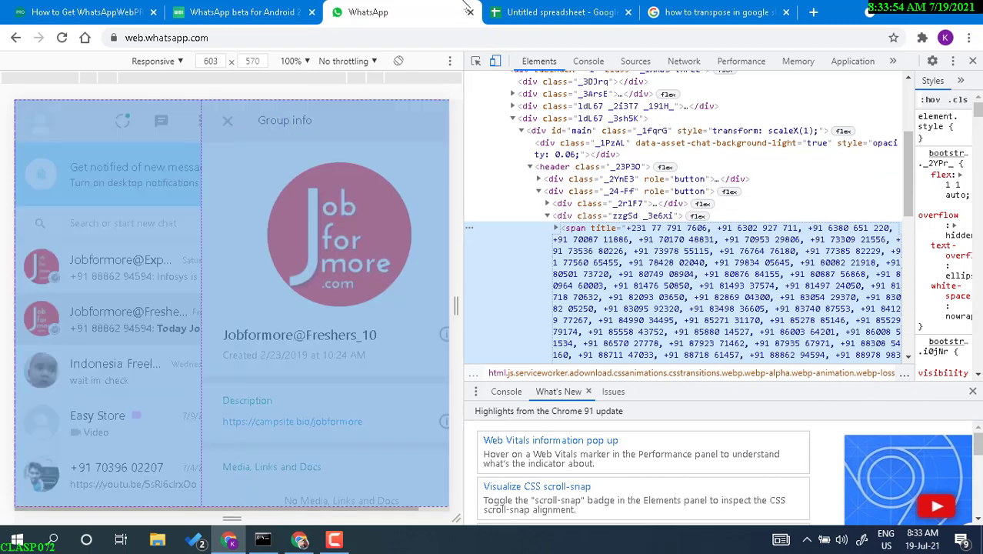
# On Sheet1, enter the group name Jobsformore@fresher in A2.
pyautogui.click(580, 8)
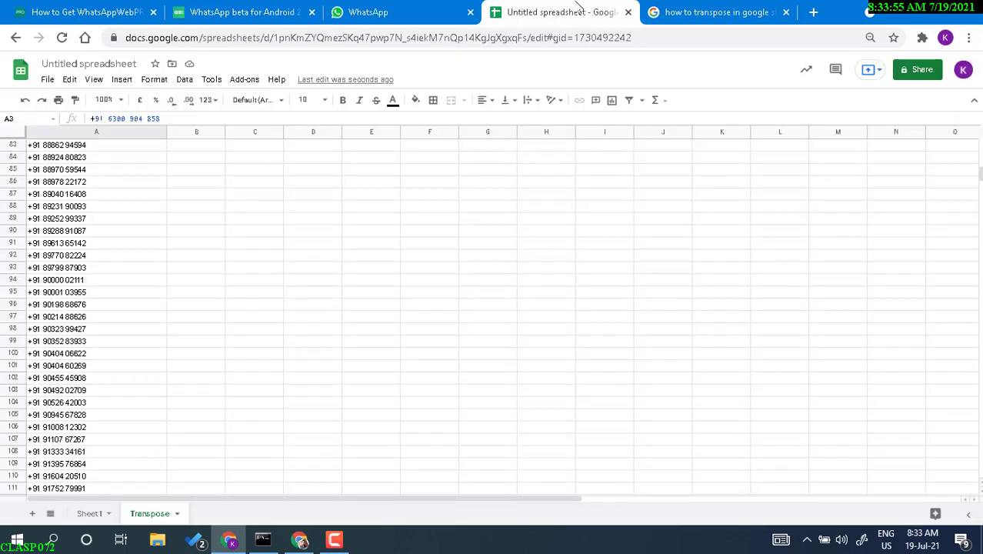
pyautogui.click(87, 513)
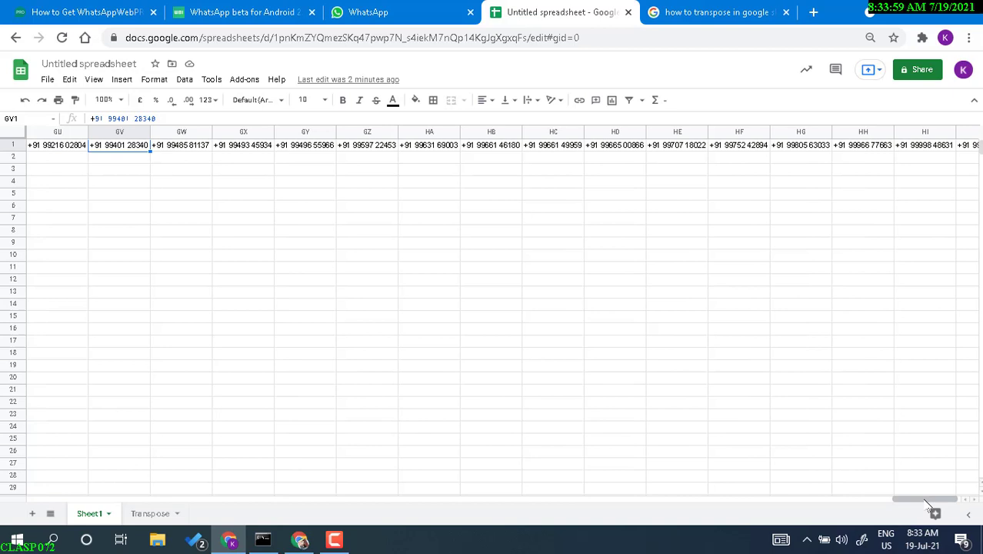
pyautogui.moveTo(758, 499); pyautogui.dragTo(3, 503)
pyautogui.click(65, 158)
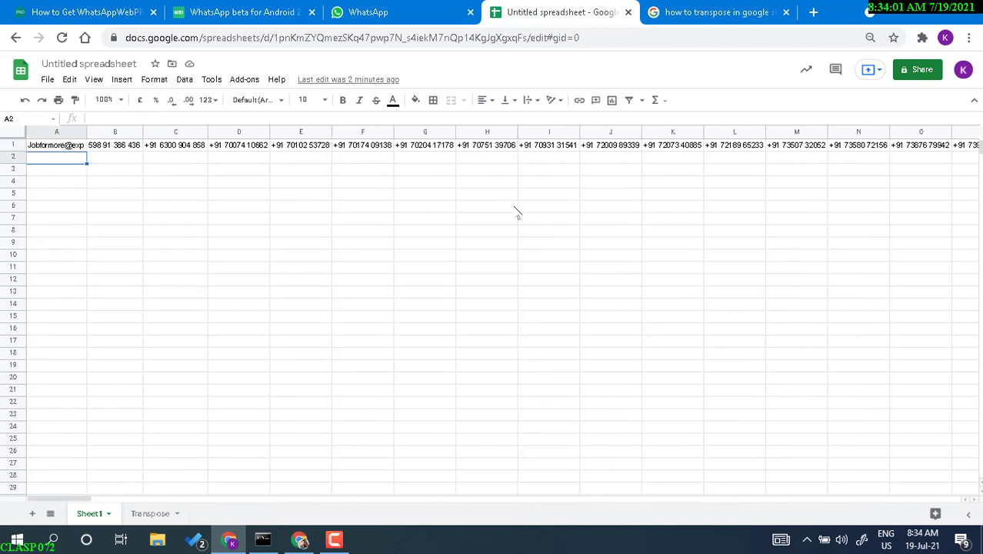
pyautogui.write('Jobs')
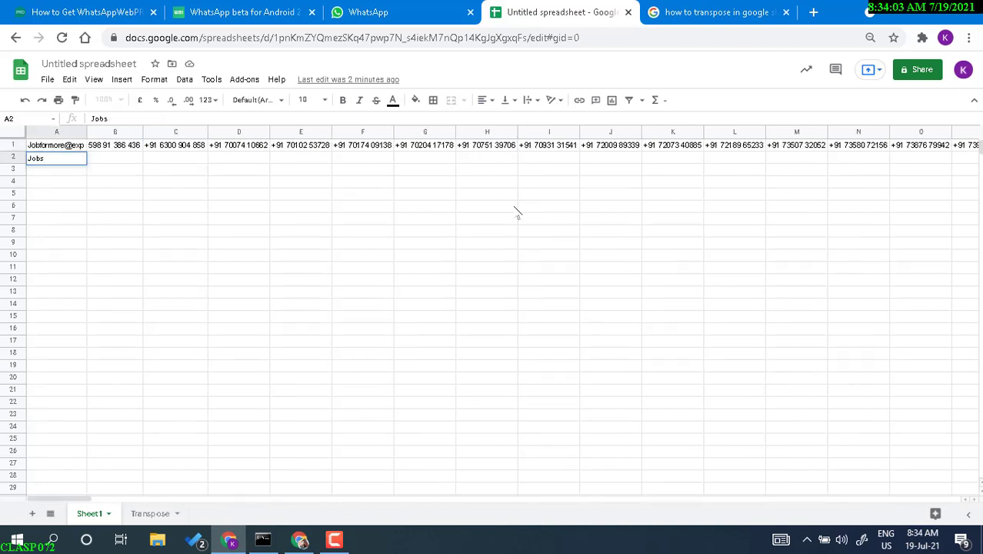
pyautogui.write('formore@fresher')
pyautogui.press('Return')
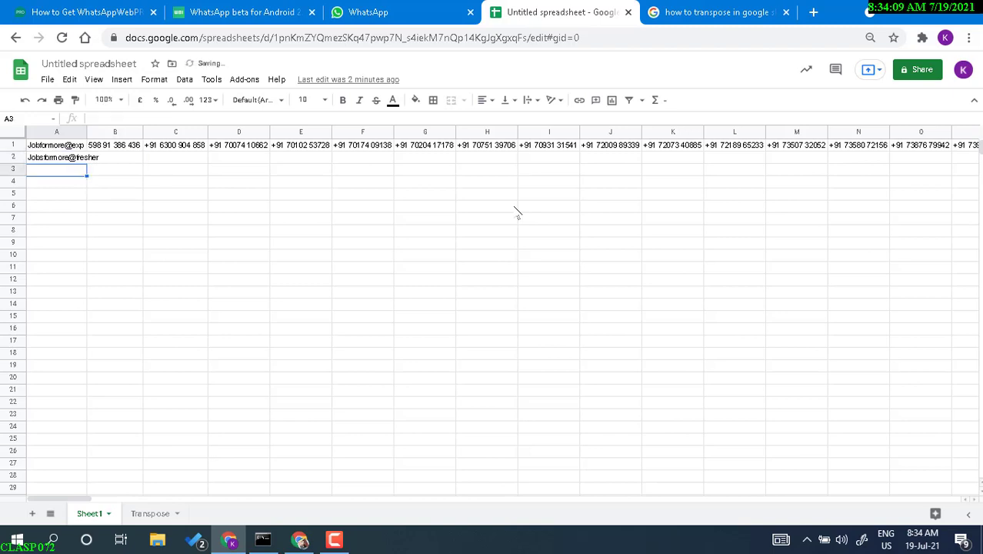
# Paste the copied member-number markup into B2.
pyautogui.click(121, 161)
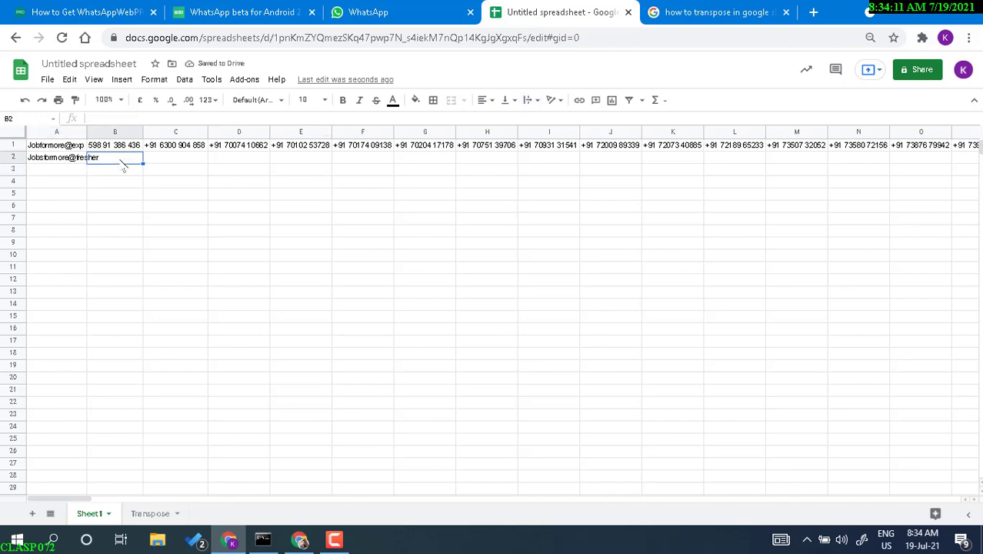
pyautogui.doubleClick(122, 162)
pyautogui.hotkey('ctrl', 'v')
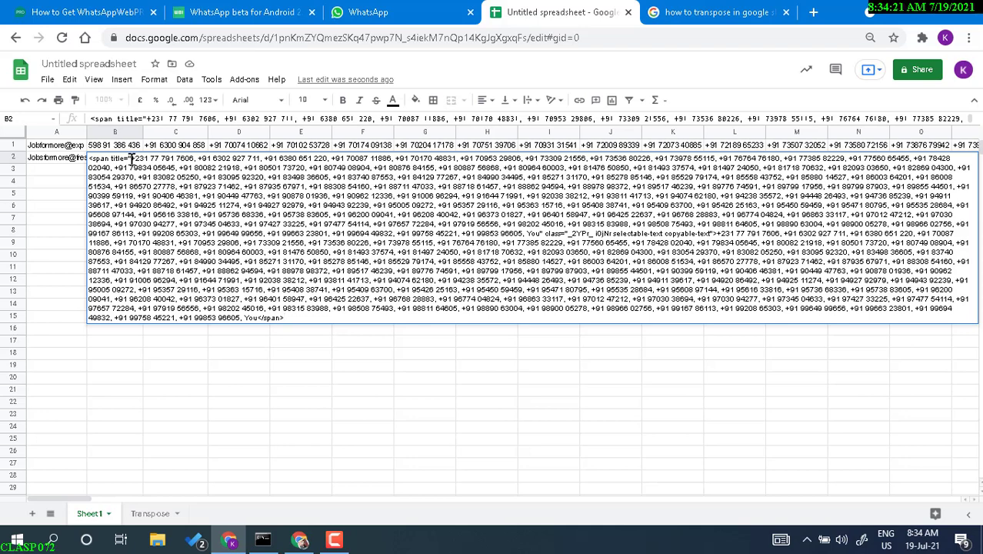
# Strip the leading span tag and trailing markup from B2, leaving just the numbers.
pyautogui.moveTo(131, 159); pyautogui.dragTo(89, 160)
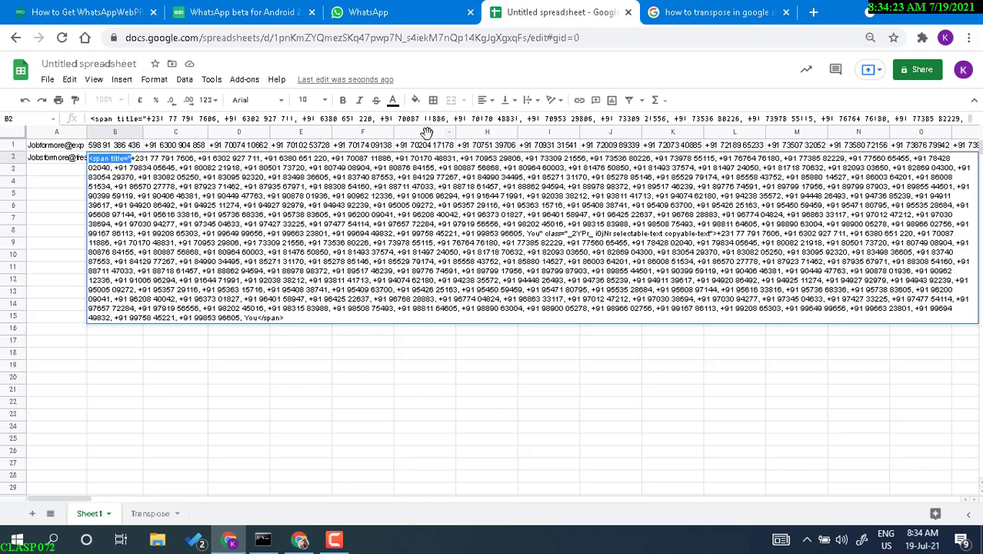
pyautogui.press('BackSpace')
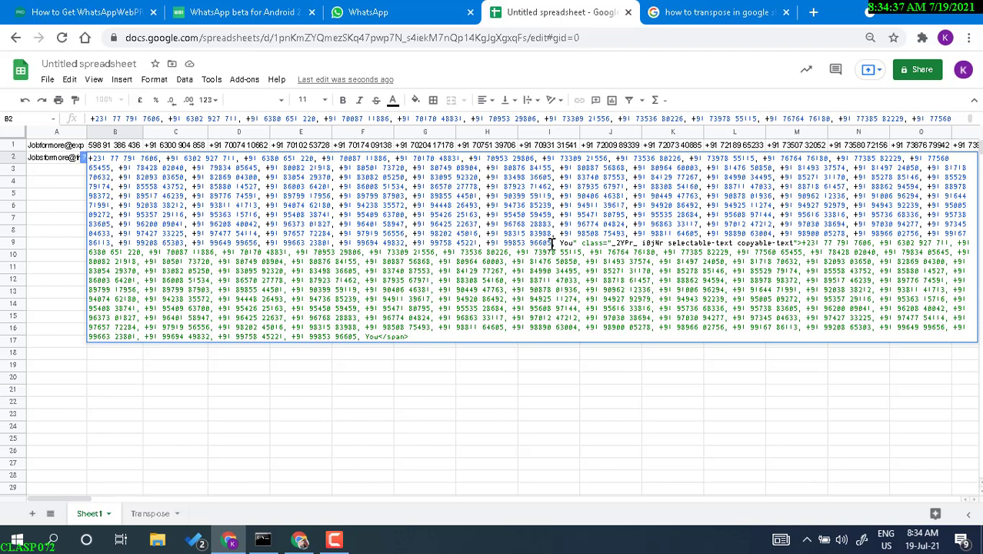
pyautogui.moveTo(552, 243); pyautogui.dragTo(616, 350)
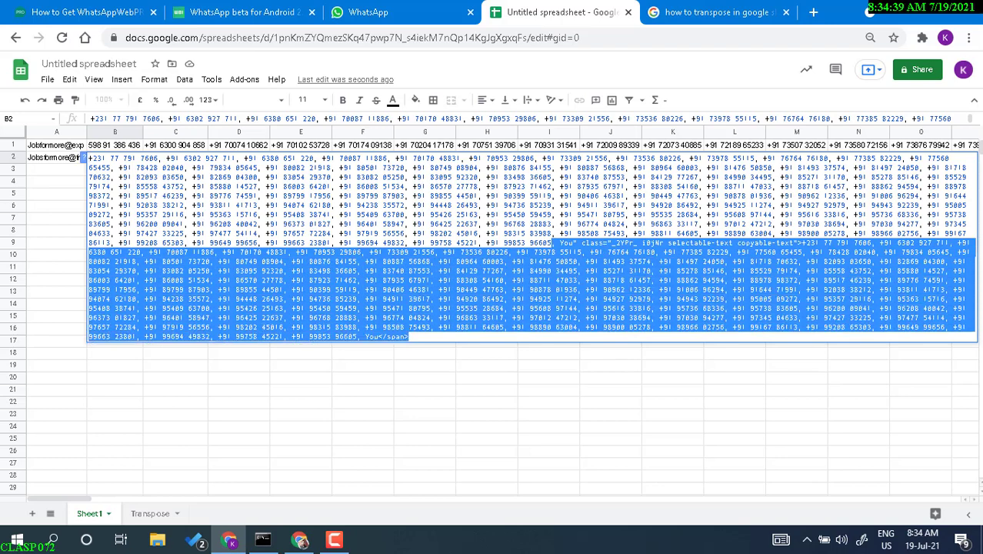
pyautogui.press('BackSpace')
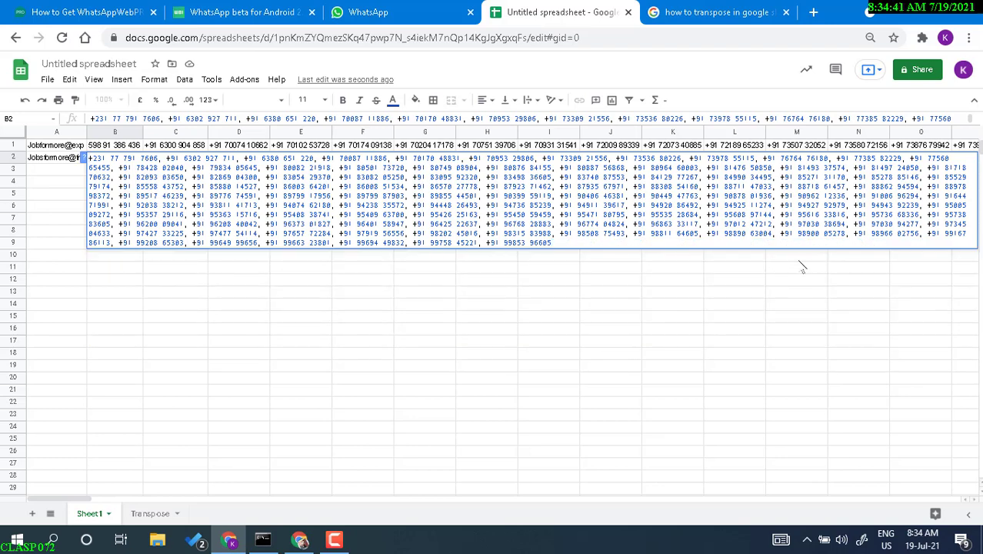
pyautogui.press('Return')
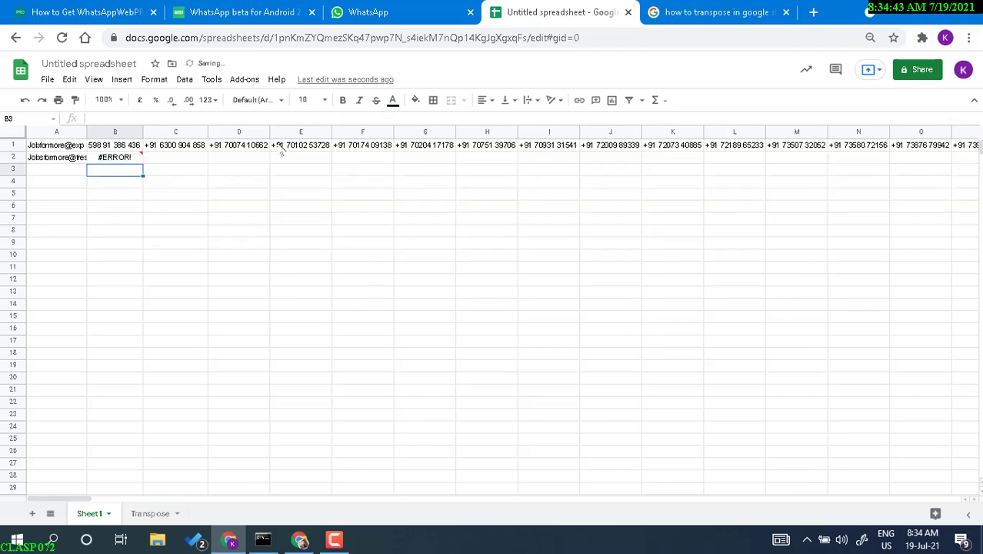
pyautogui.click(139, 159)
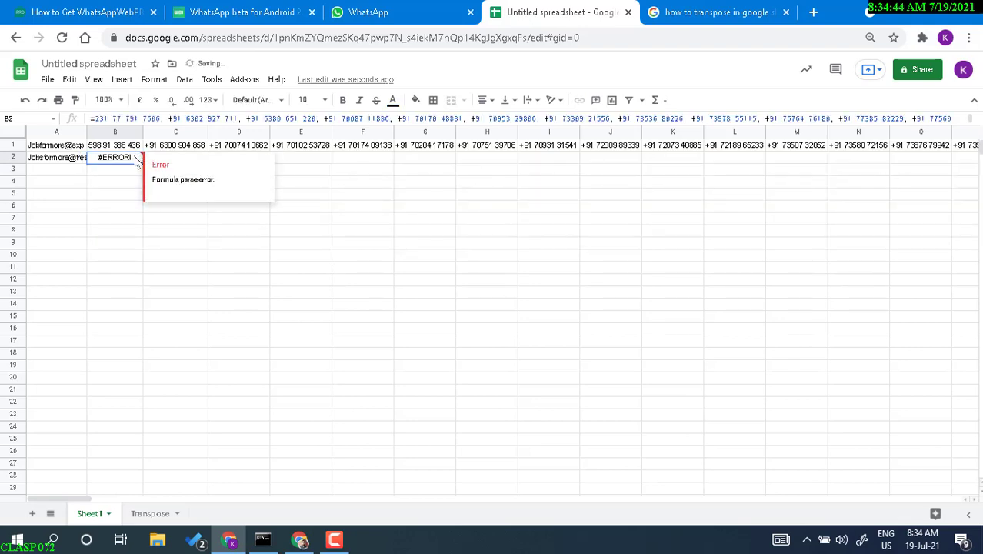
# Split B2 into columns using the Comma separator; B2 still shows #ERROR!
pyautogui.click(181, 80)
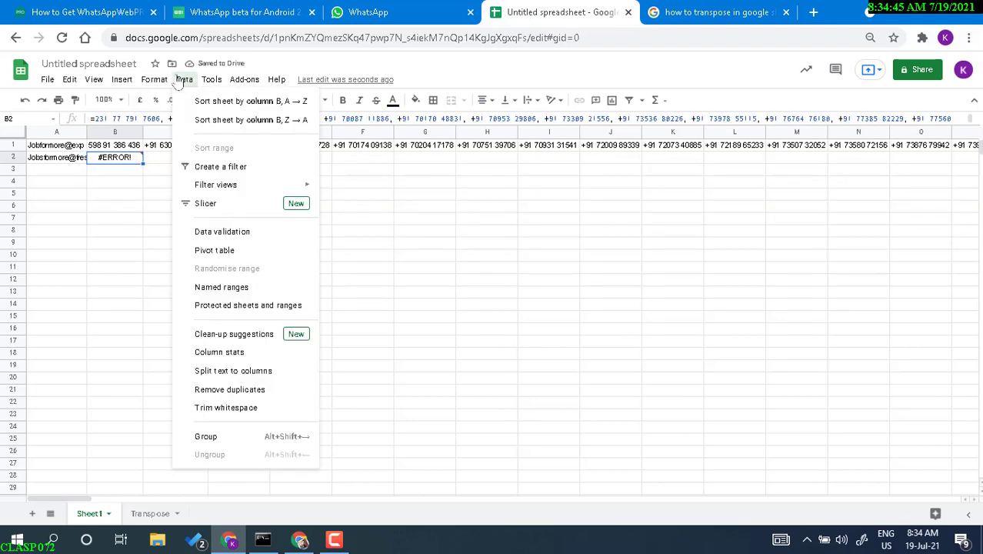
pyautogui.click(228, 372)
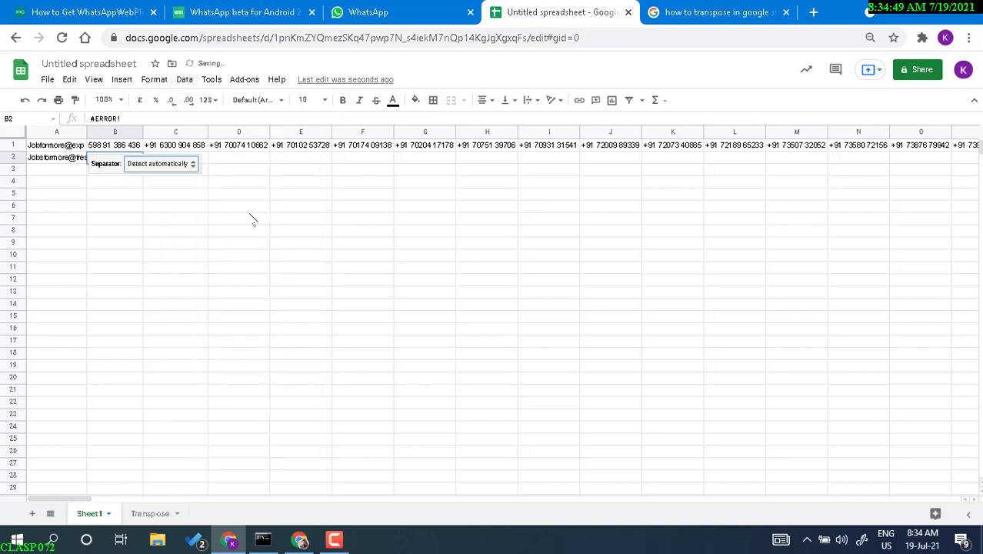
pyautogui.click(192, 163)
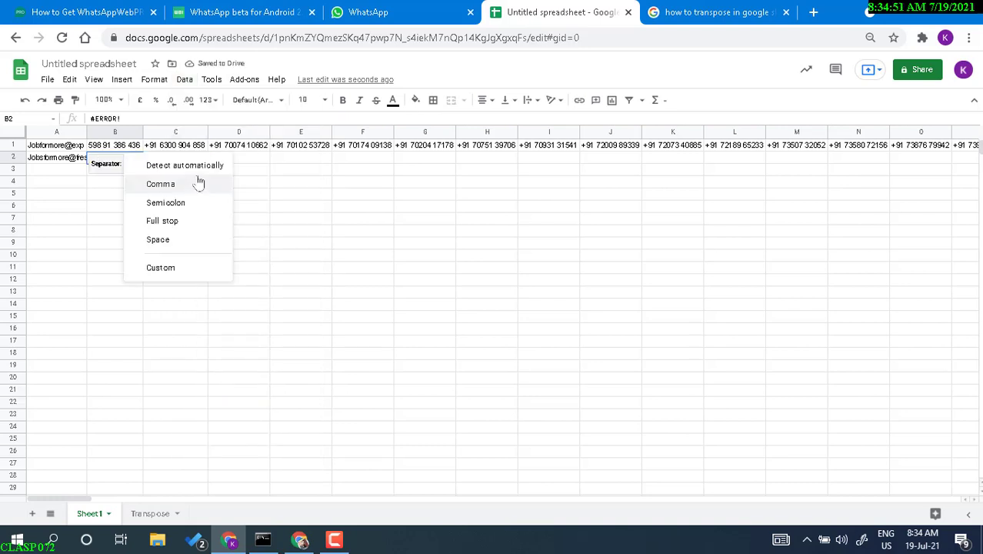
pyautogui.click(187, 165)
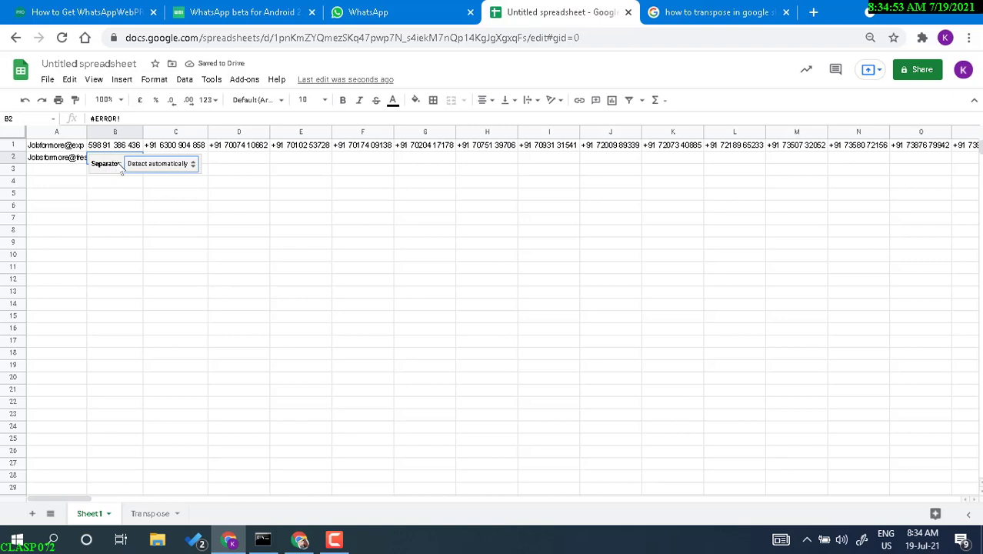
pyautogui.click(164, 165)
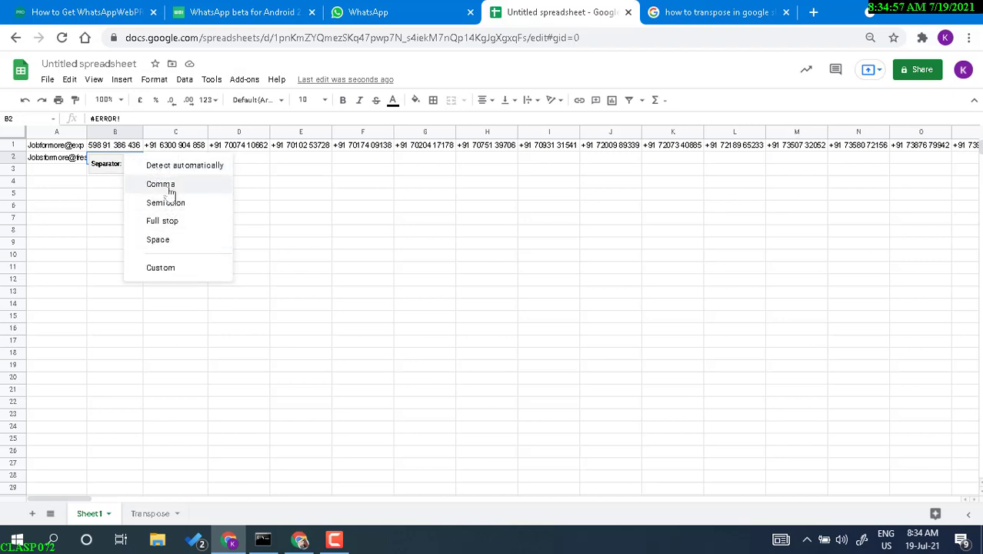
pyautogui.click(169, 186)
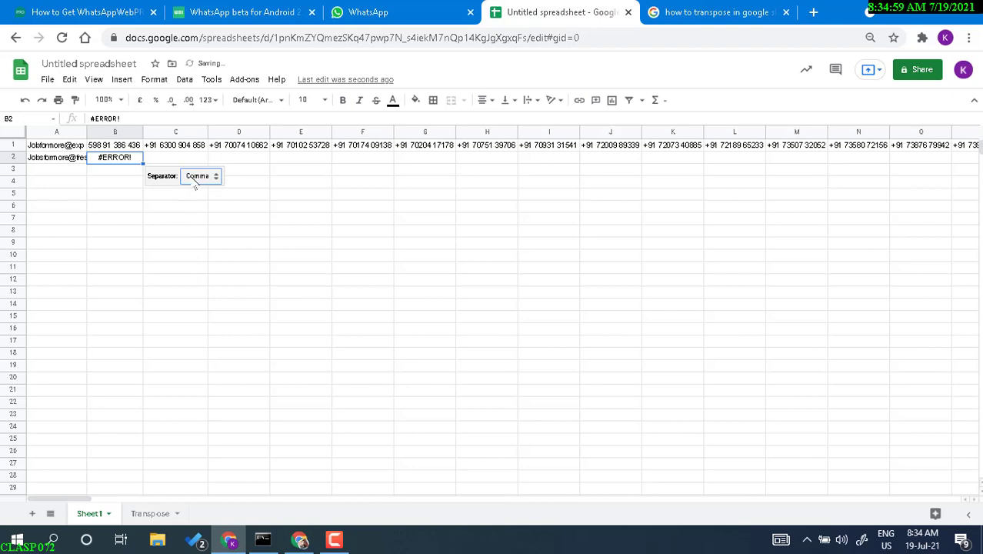
pyautogui.click(195, 182)
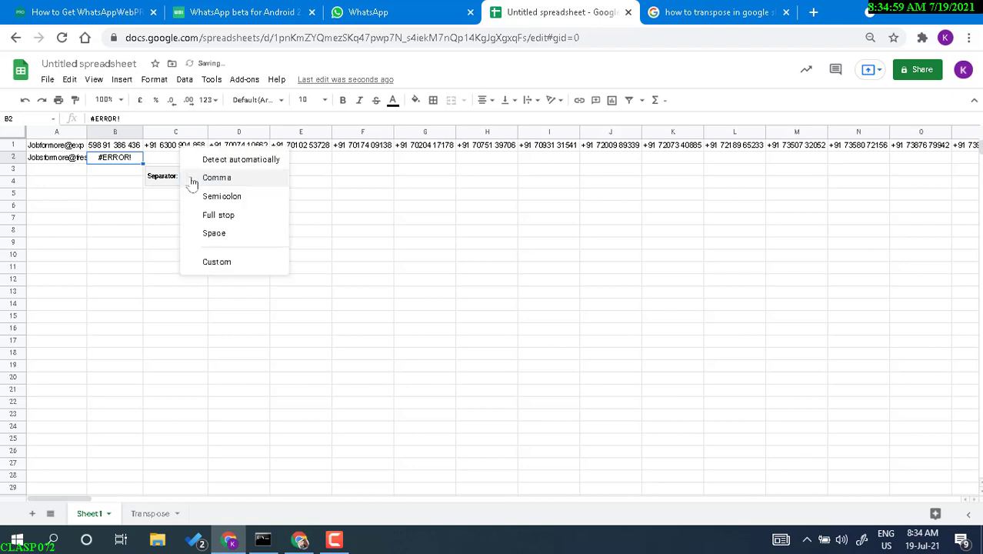
pyautogui.click(131, 166)
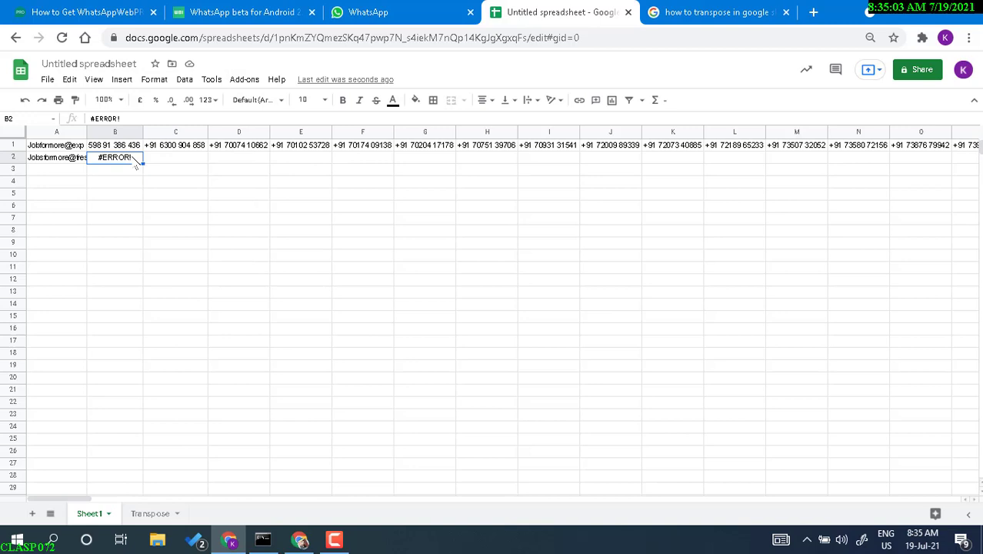
pyautogui.click(171, 211)
pyautogui.click(114, 160)
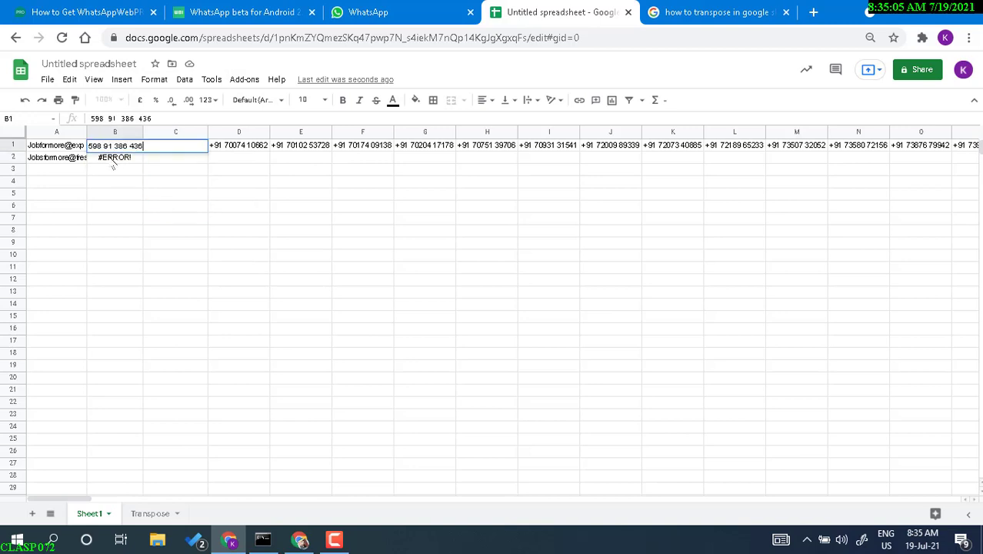
pyautogui.click(183, 195)
pyautogui.click(139, 160)
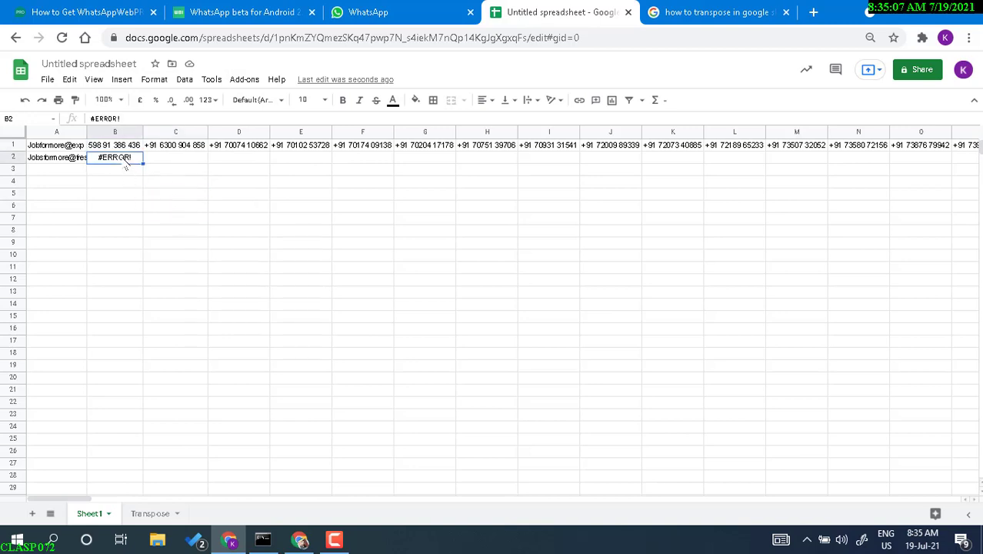
# Replace B2's leading = with an apostrophe so the Freshers list is stored as text.
pyautogui.hotkey('ctrl', 'a')
pyautogui.press('Escape')
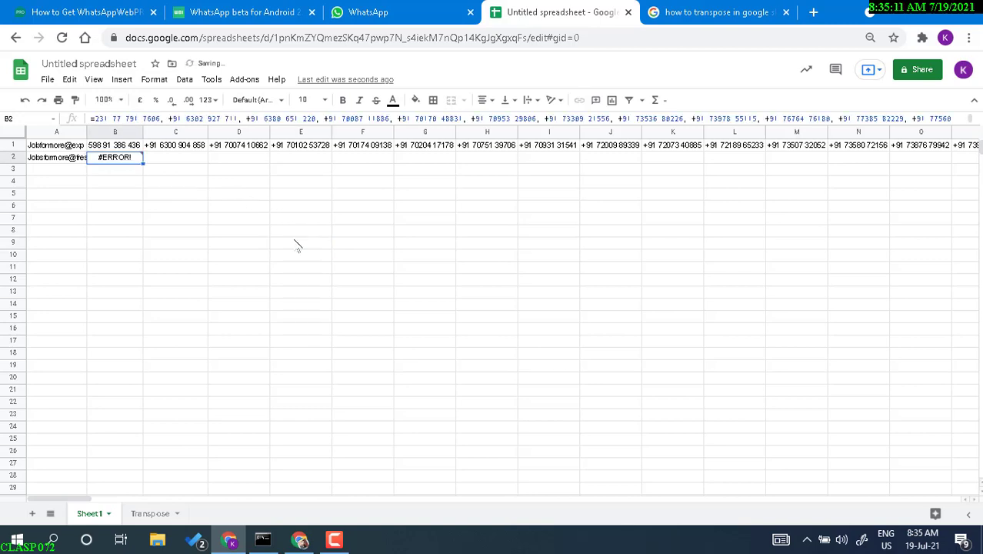
pyautogui.click(93, 118)
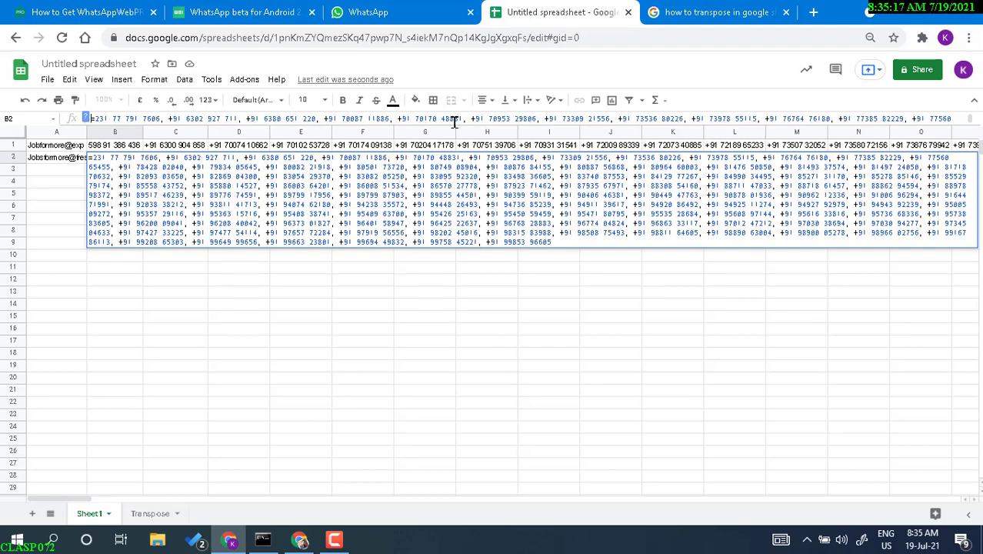
pyautogui.press('Delete')
pyautogui.write("'")
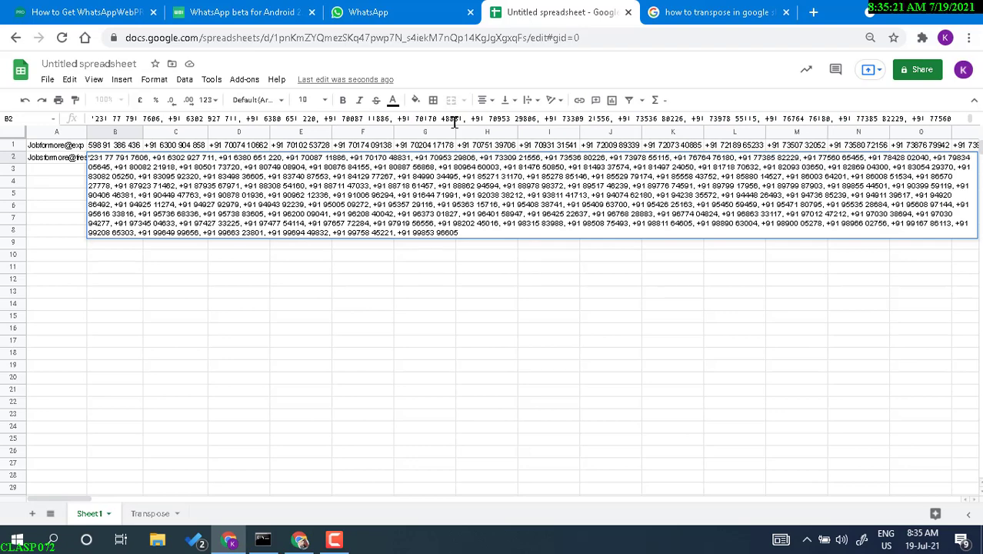
pyautogui.press('Return')
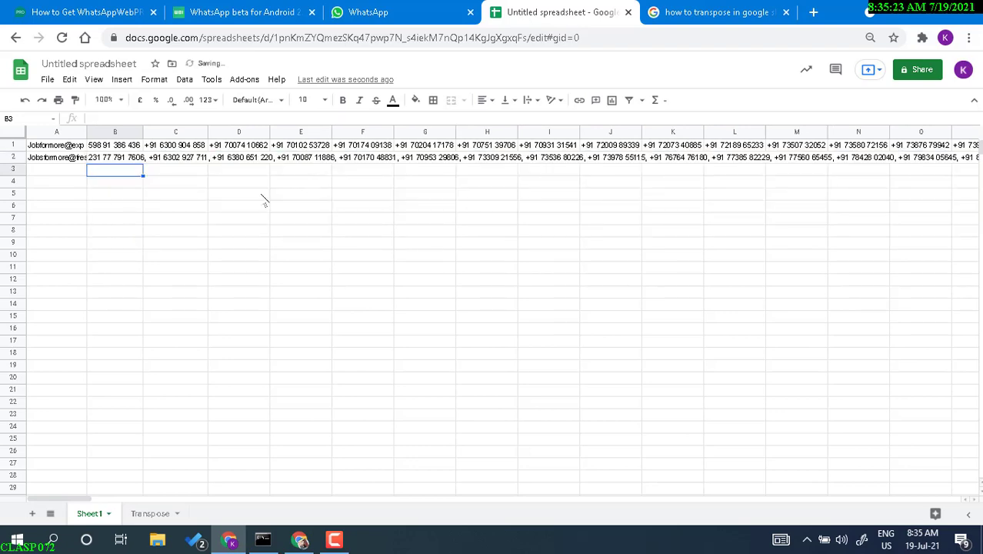
pyautogui.press('Up')
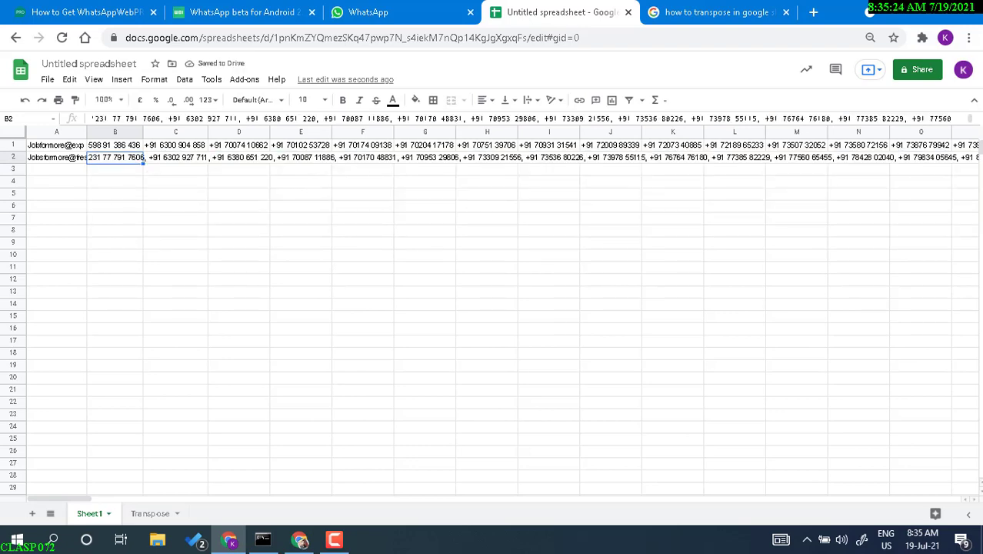
# Fill A2's TRANSPOSE formula right into B2, giving =TRANSPOSE(Sheet1!C1:HK1).
pyautogui.click(155, 514)
pyautogui.scroll(20, 154, 244)
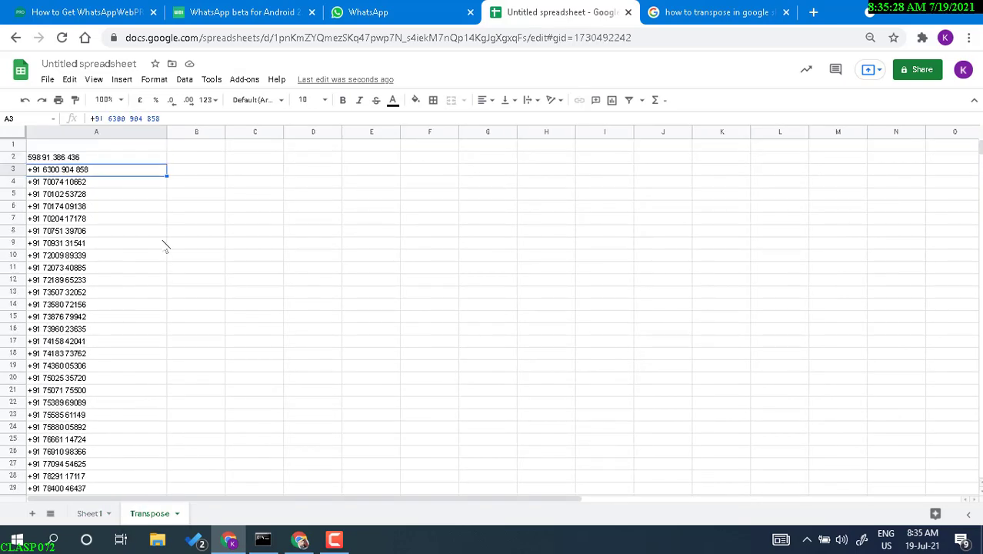
pyautogui.click(126, 159)
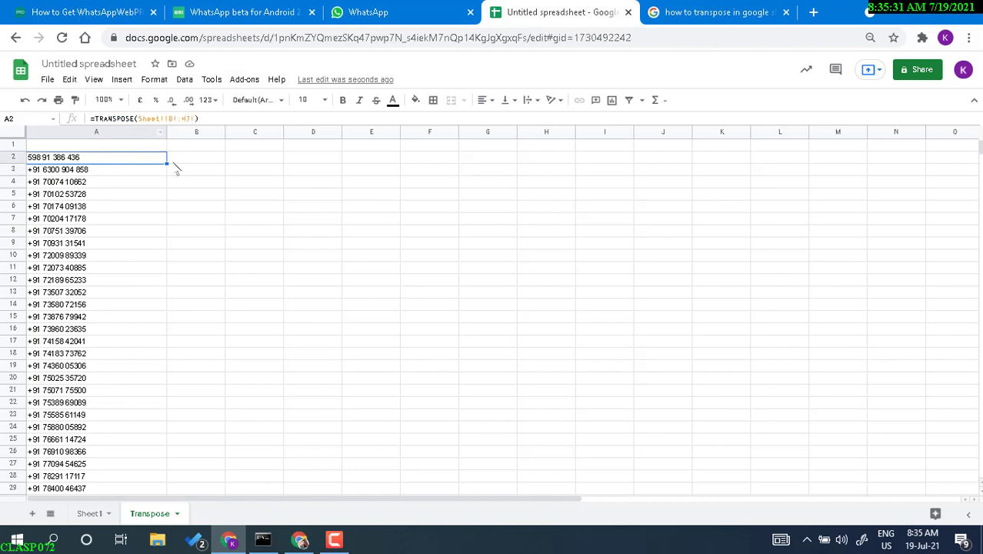
pyautogui.moveTo(167, 163); pyautogui.dragTo(288, 137)
pyautogui.click(230, 165)
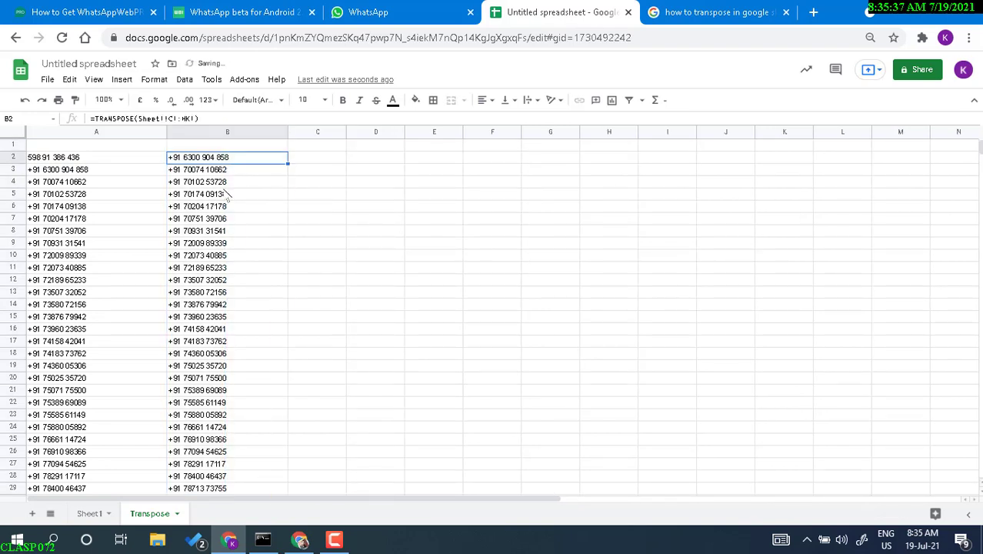
pyautogui.click(135, 145)
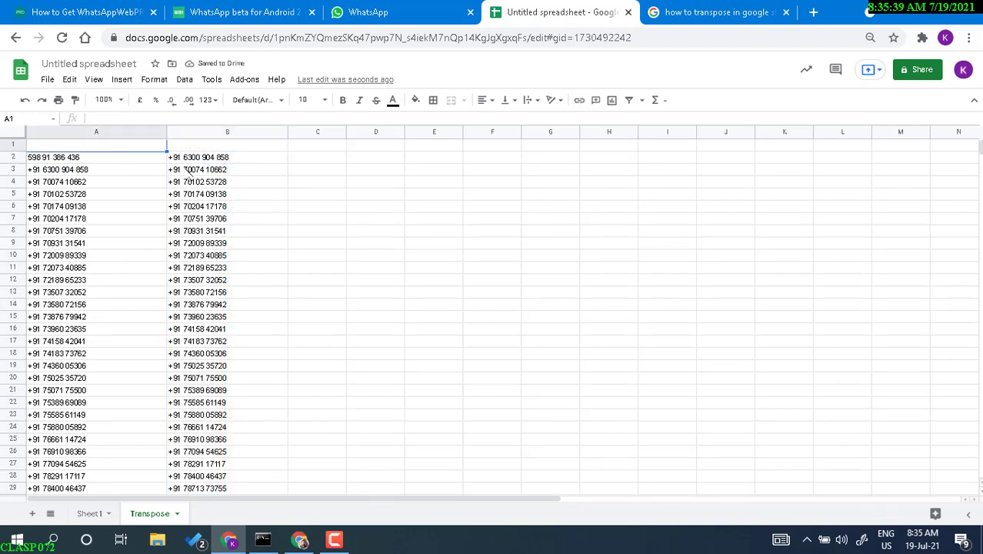
# Reference the group names in A1 (=Sheet1!A1) and B1 (=Sheet1!A2).
pyautogui.write('=')
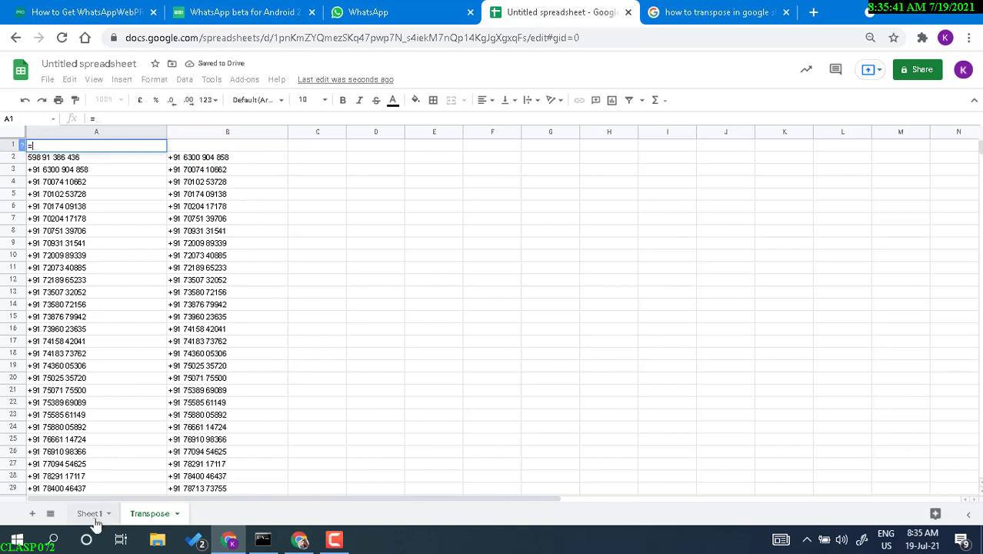
pyautogui.click(90, 514)
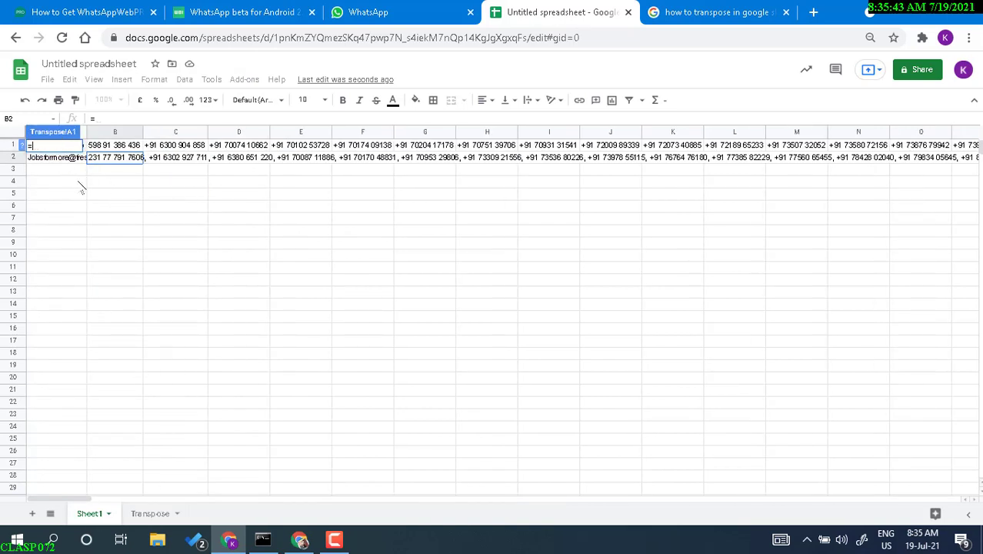
pyautogui.press('Left')
pyautogui.press('Up')
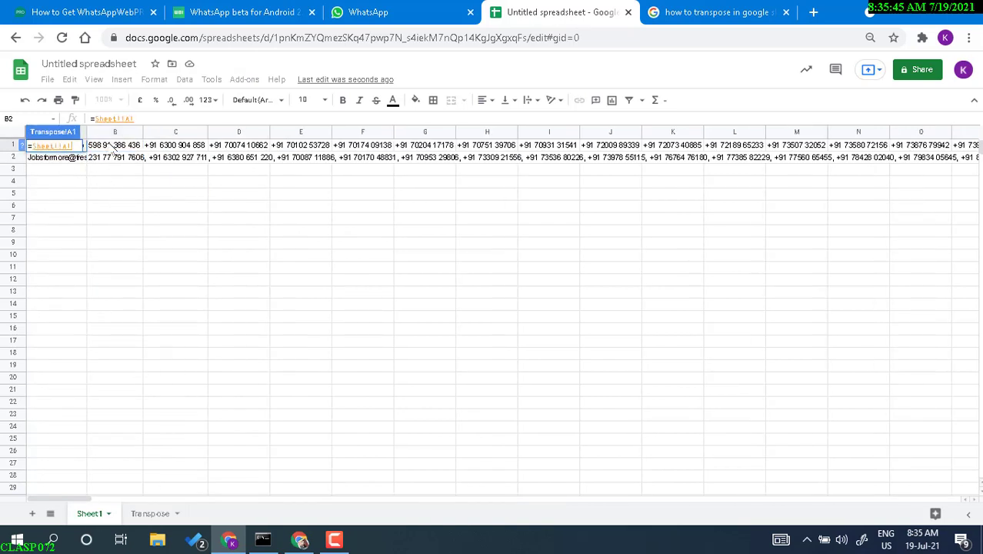
pyautogui.press('Return')
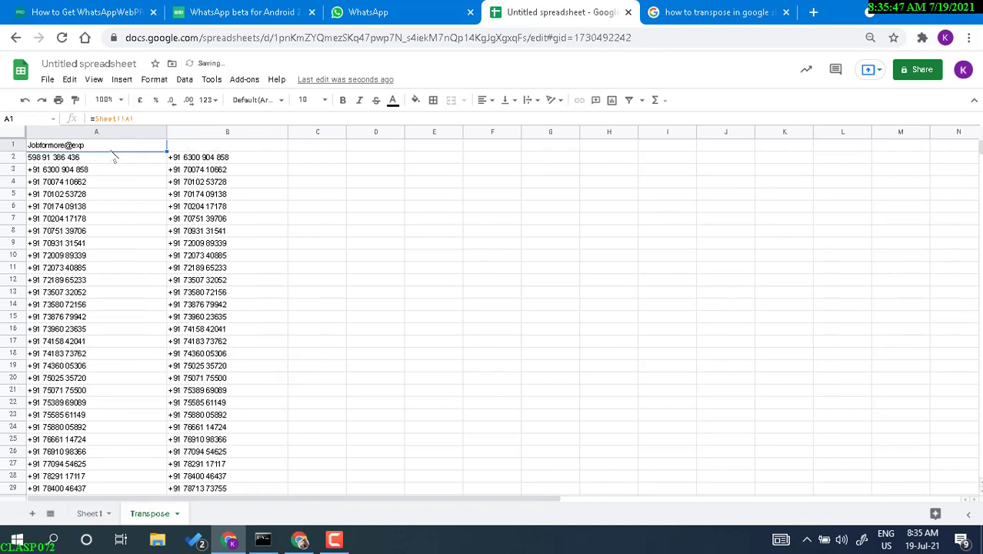
pyautogui.click(234, 149)
pyautogui.write('=')
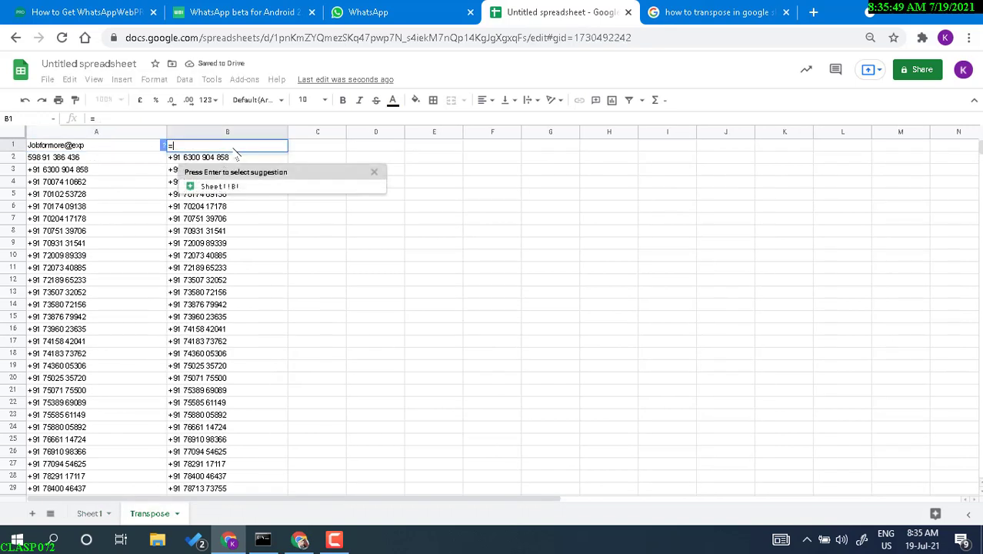
pyautogui.click(89, 513)
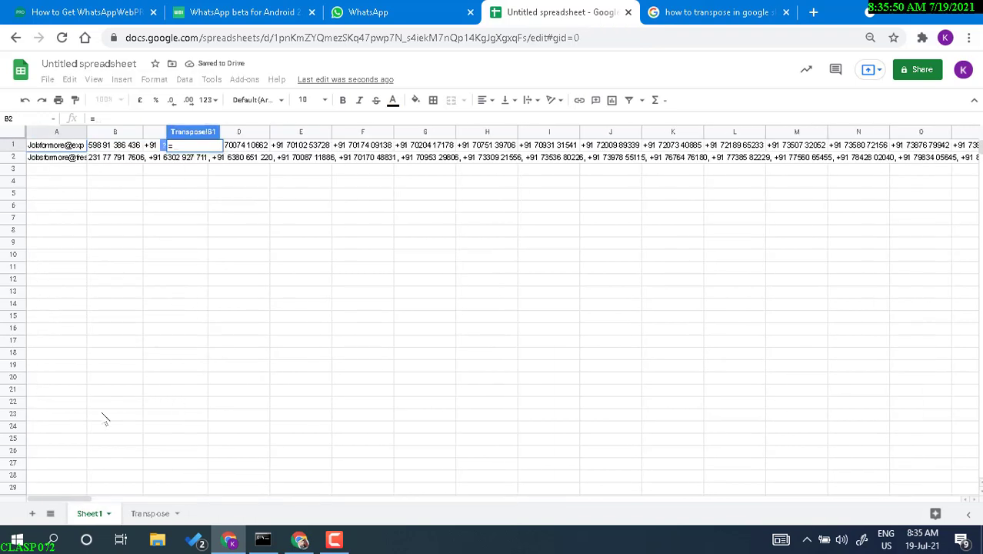
pyautogui.click(70, 157)
pyautogui.press('Return')
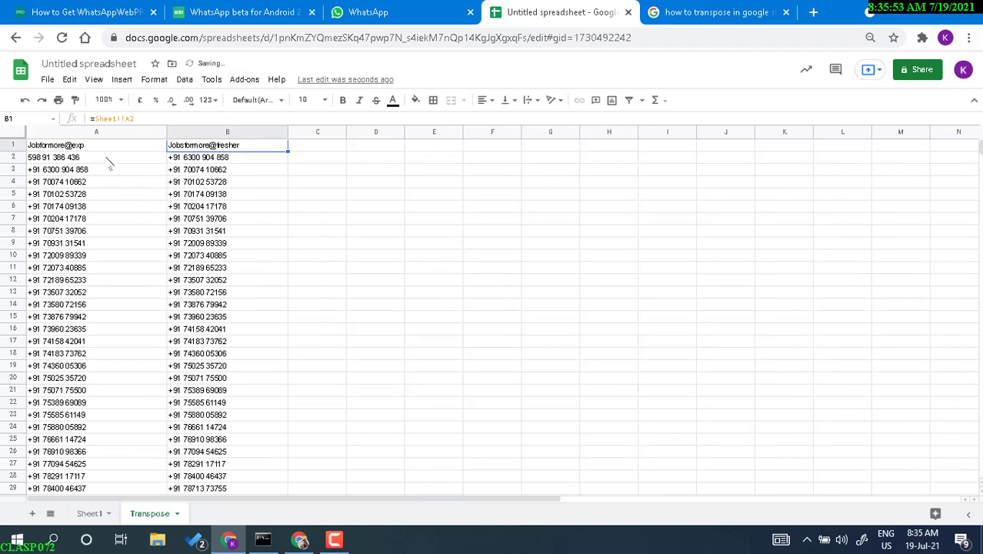
# Bold the header cells A1:B1.
pyautogui.press('Left')
pyautogui.hotkey('shift', 'Right')
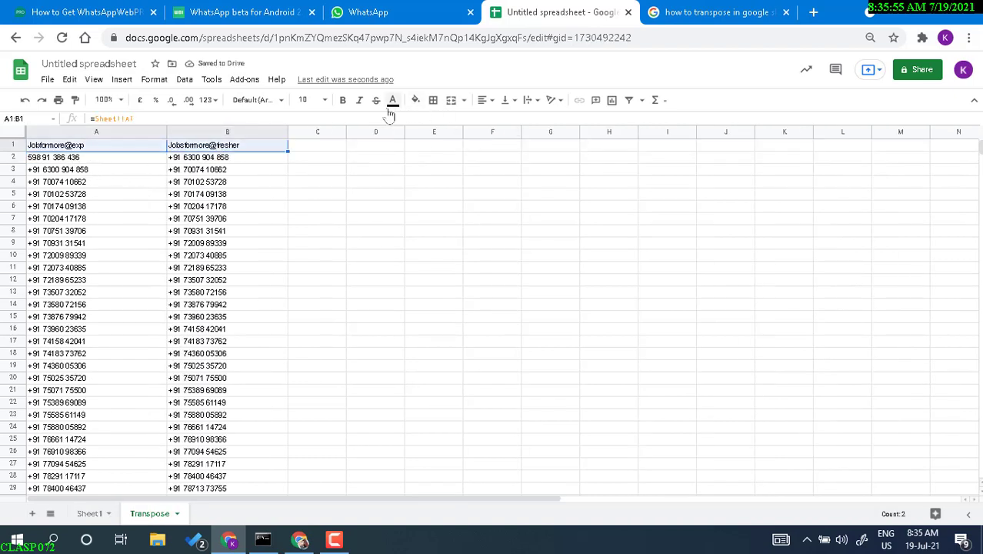
pyautogui.click(342, 99)
pyautogui.click(223, 232)
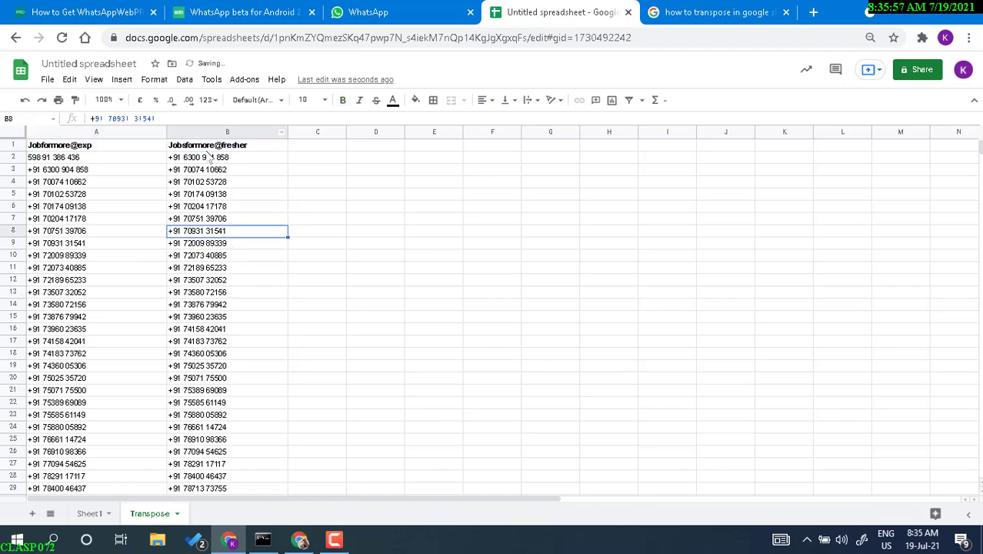
# Scroll through the Transpose columns and compare them with Sheet1's source rows.
pyautogui.scroll(-3, 218, 395)
pyautogui.scroll(3, 218, 395)
pyautogui.scroll(-20, 222, 353)
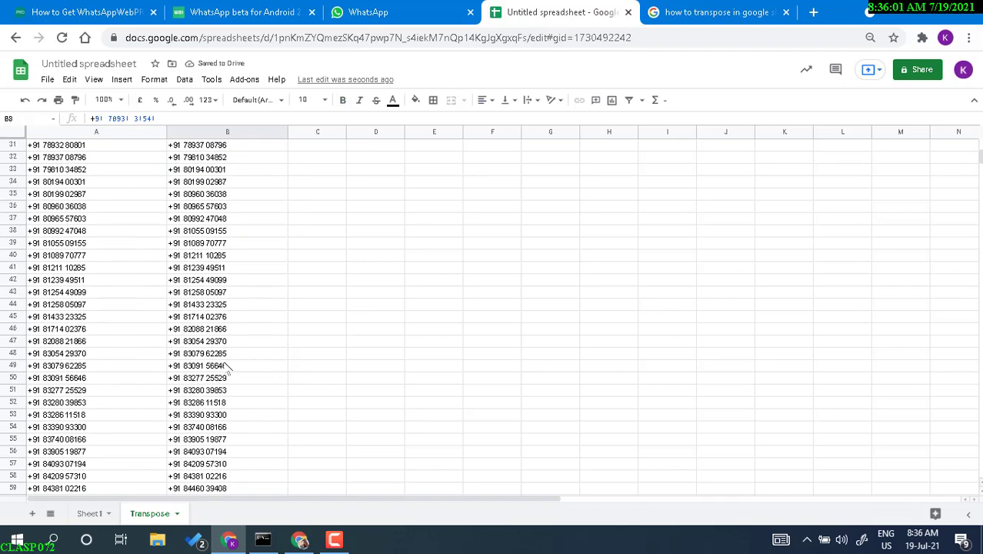
pyautogui.click(92, 514)
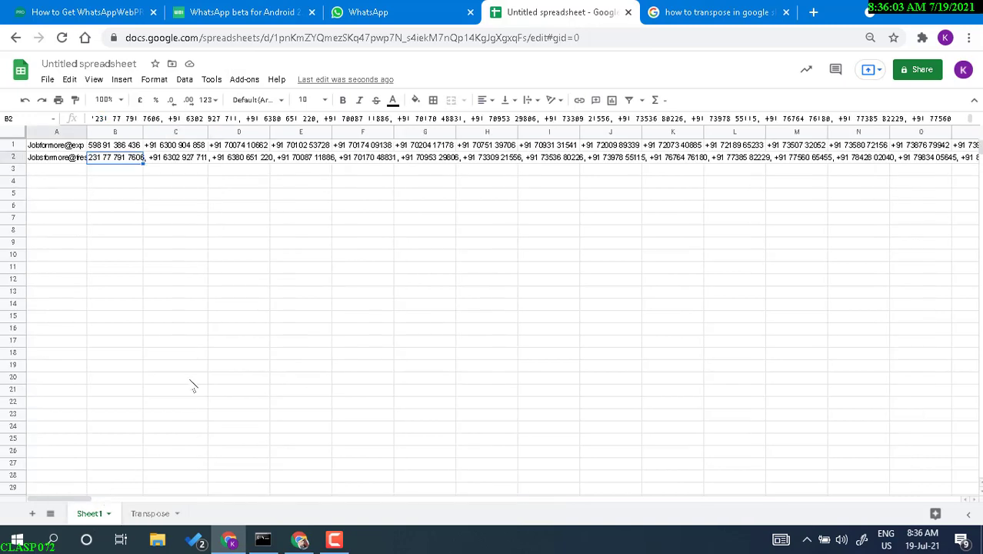
pyautogui.click(143, 514)
pyautogui.scroll(20, 200, 332)
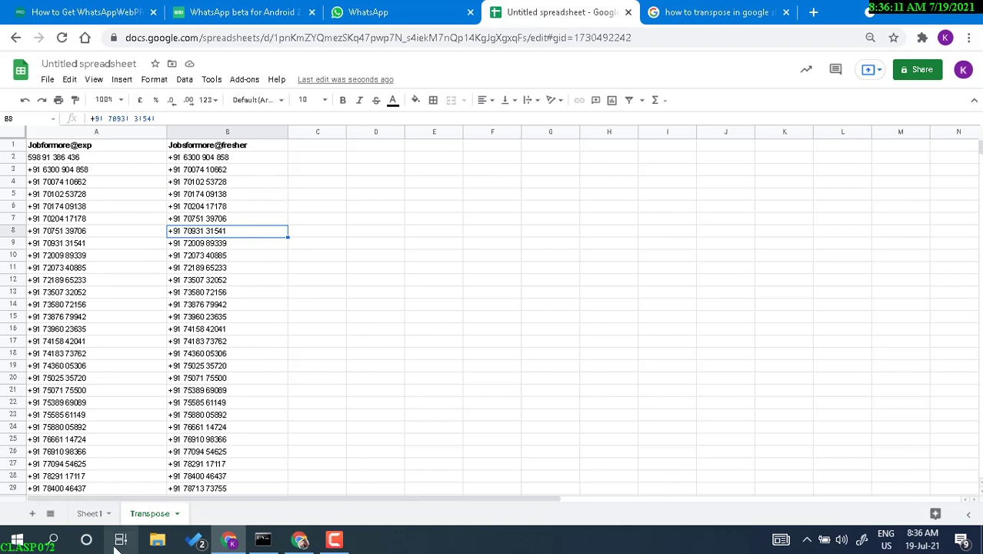
# Recheck Sheet1 and the TRANSPOSE formula in B2, finishing on Sheet1.
pyautogui.click(91, 514)
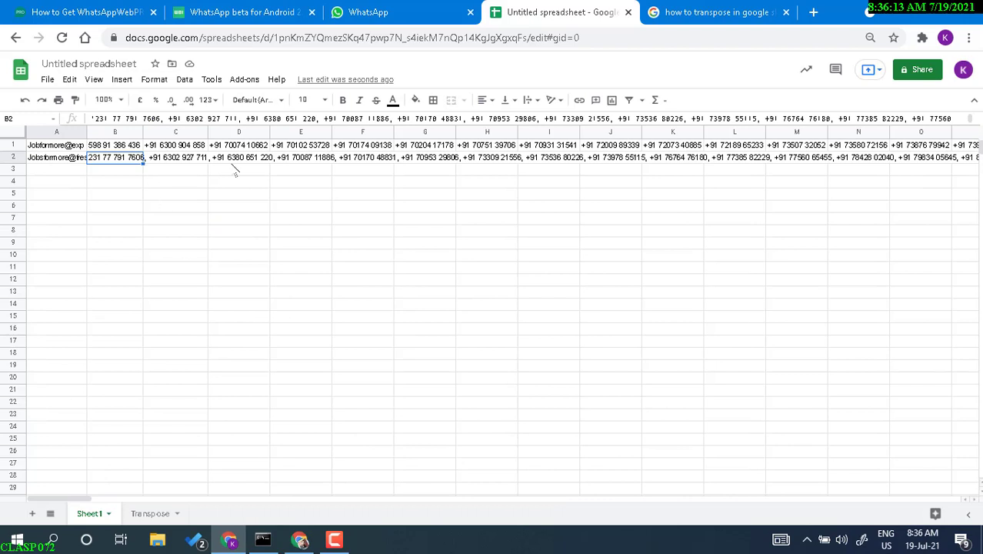
pyautogui.click(57, 171)
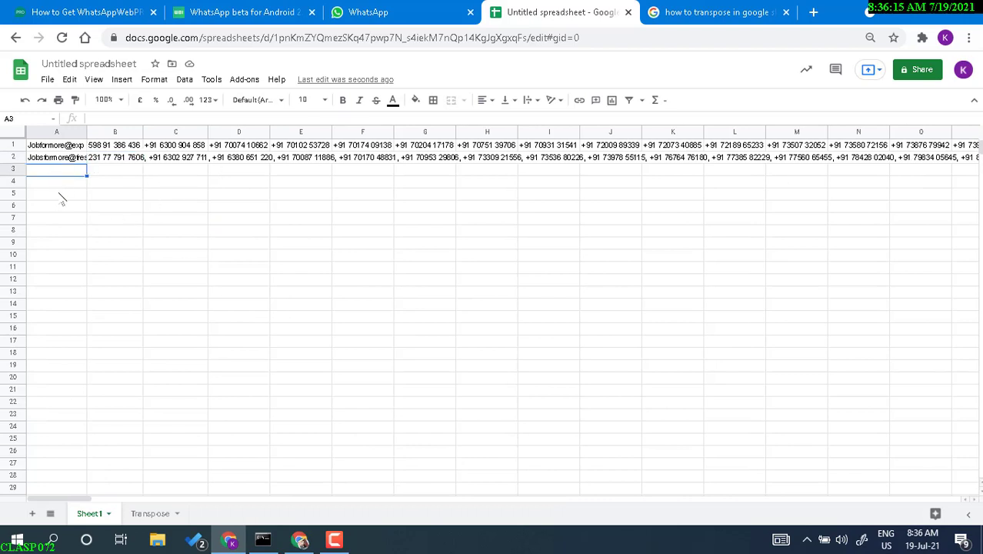
pyautogui.click(150, 513)
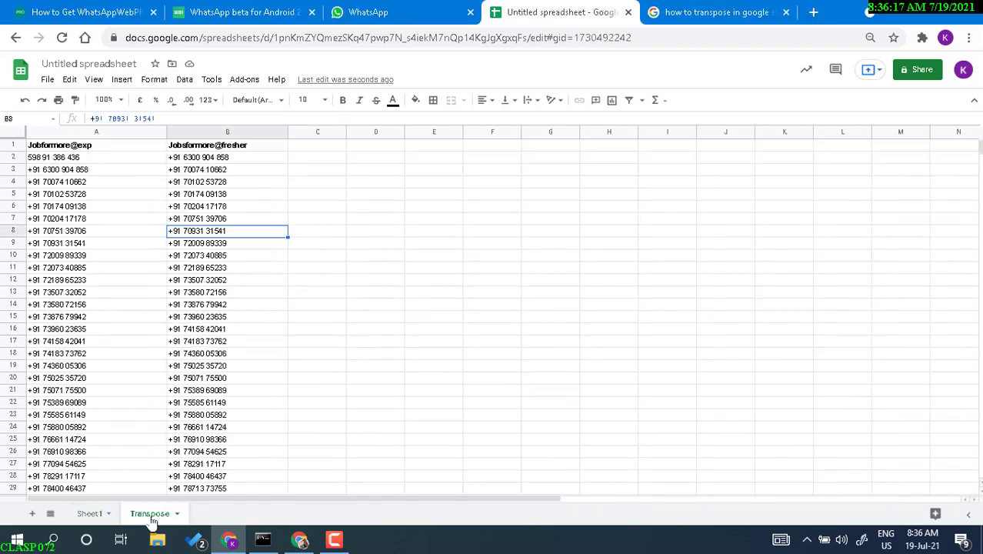
pyautogui.scroll(-7, 437, 363)
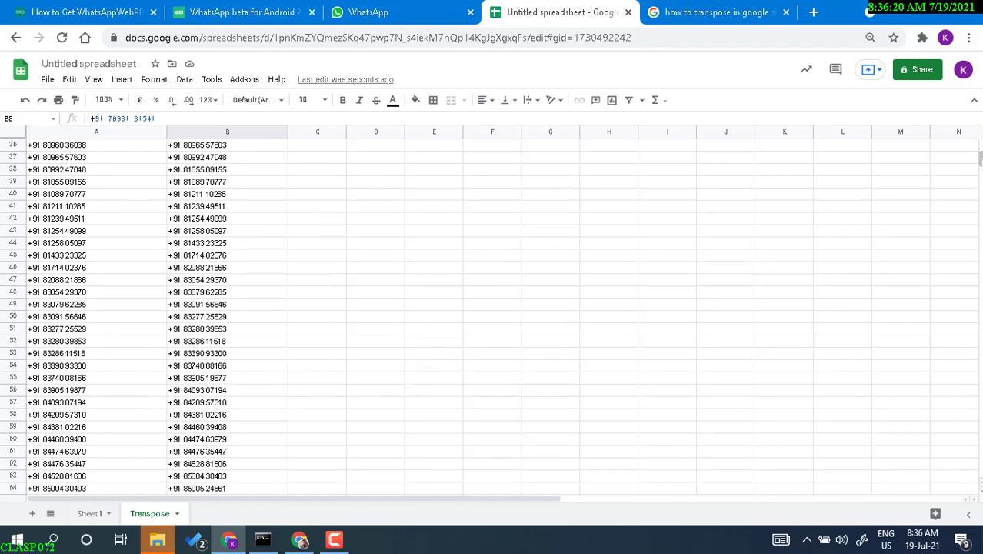
pyautogui.scroll(7, 965, 185)
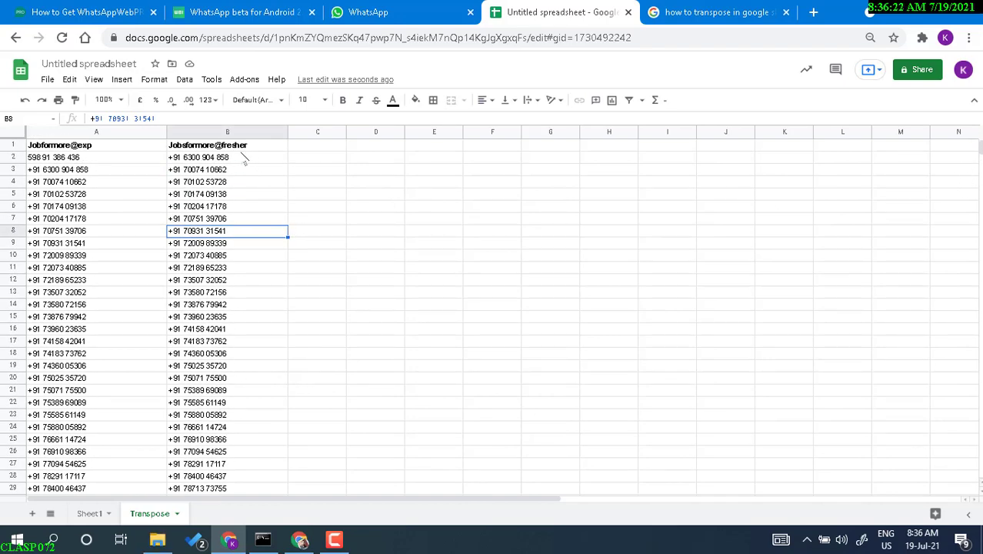
pyautogui.click(245, 159)
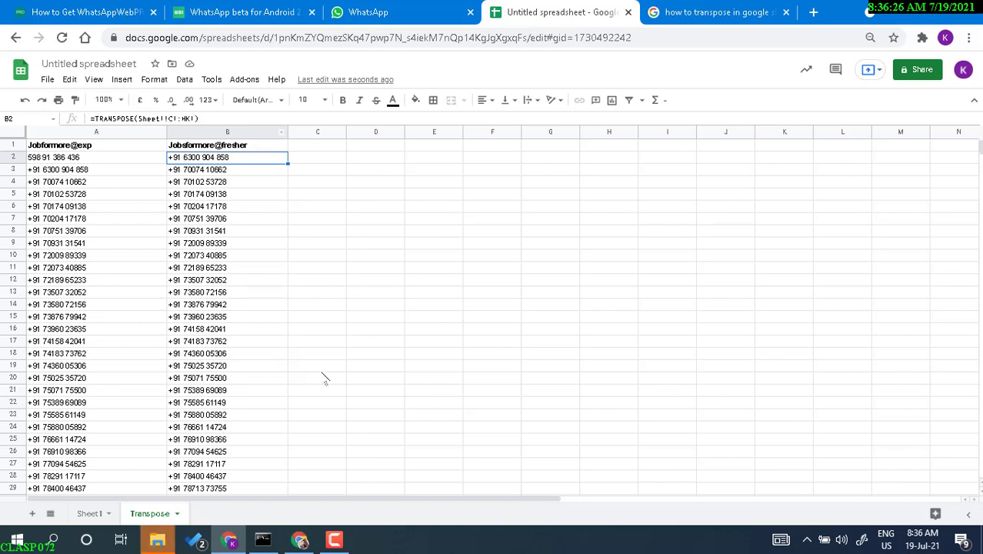
pyautogui.click(355, 356)
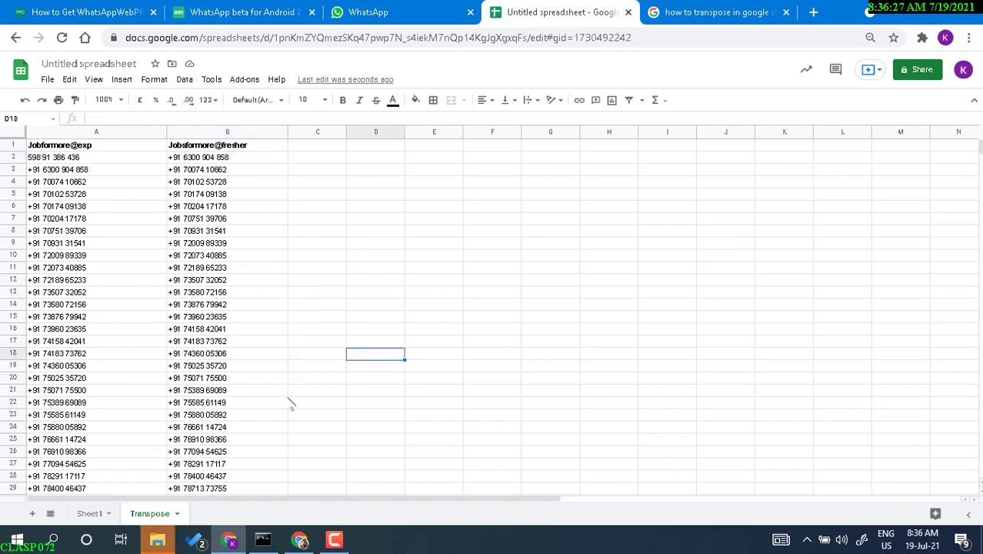
pyautogui.click(91, 515)
pyautogui.click(502, 261)
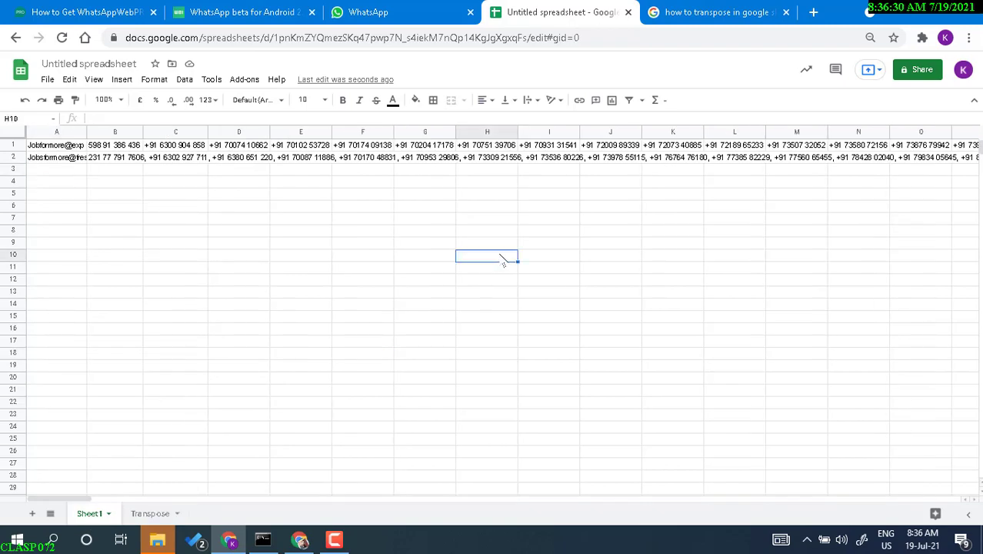